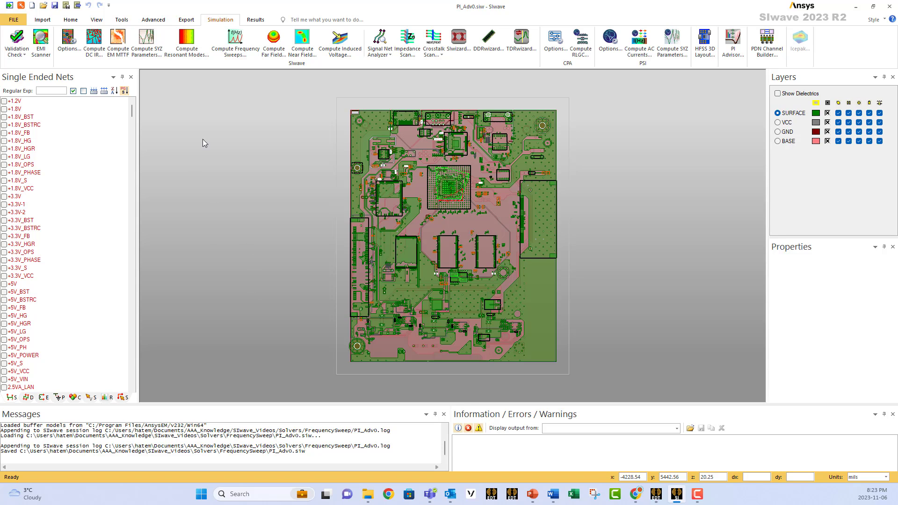
View the project creation and import options in the welcome window, and close it.
left_click(228, 45)
scroll(626, 179, "down", 3)
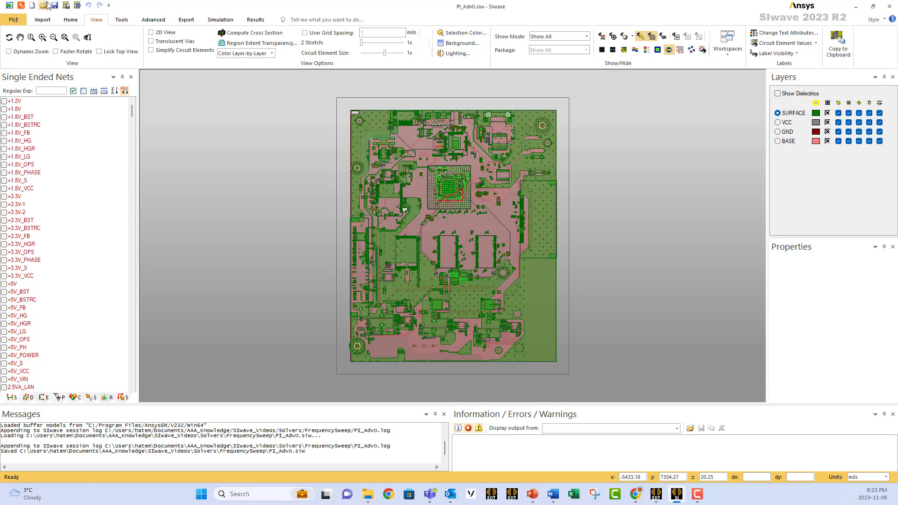
left_click(7, 5)
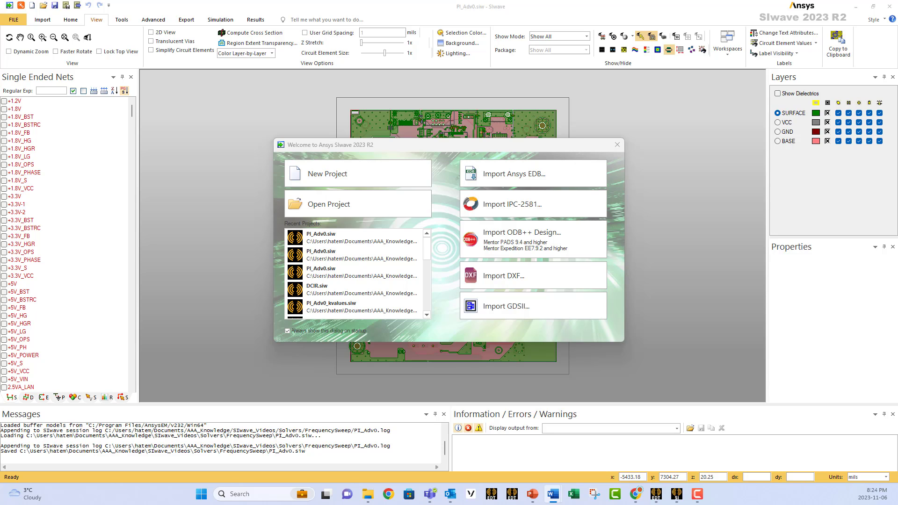
left_click(618, 145)
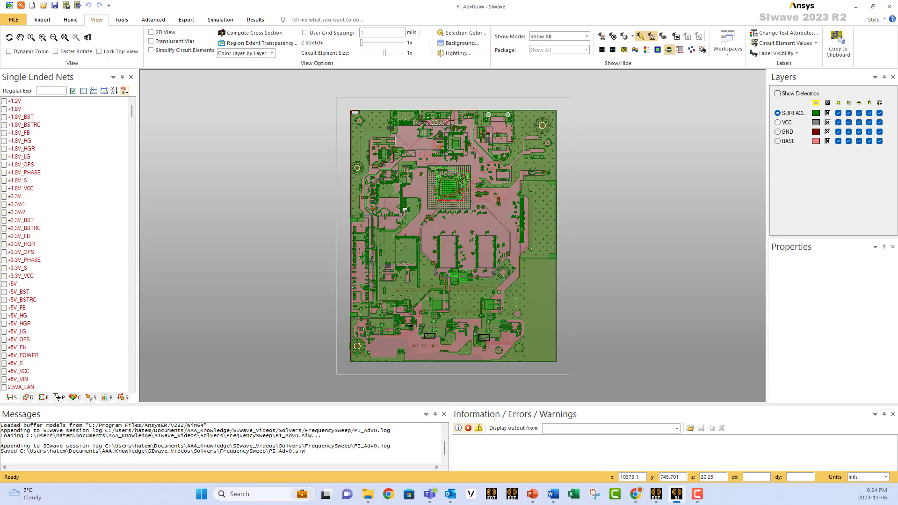
Review the board's layer thicknesses and materials in the Layer Stackup Editor, and accept the stackup.
left_click(70, 19)
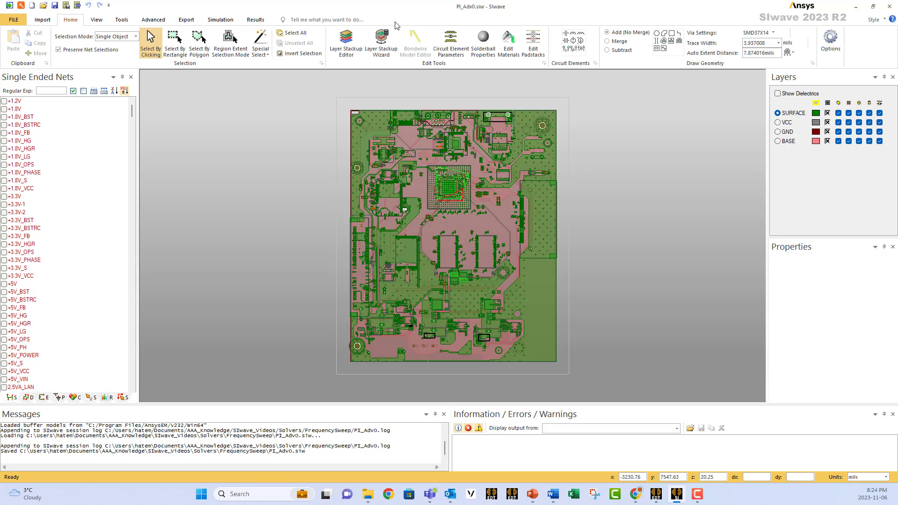
left_click(346, 41)
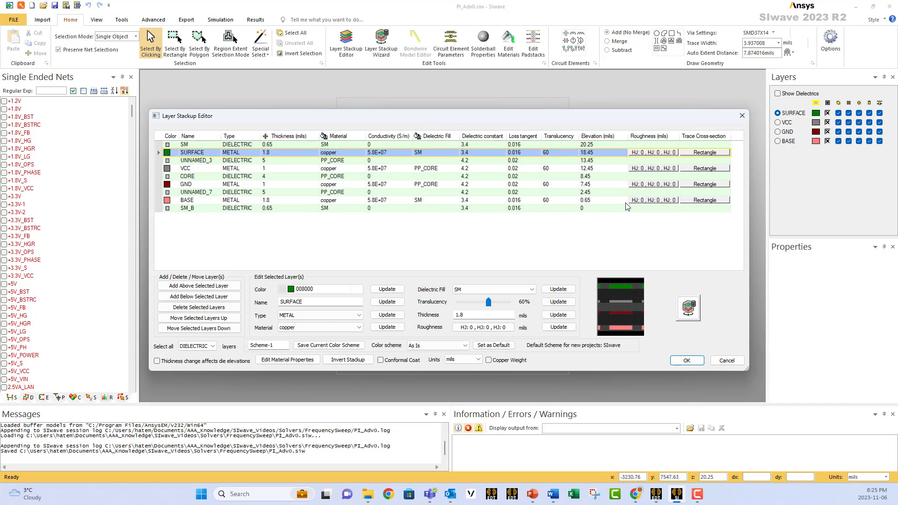
left_click(687, 360)
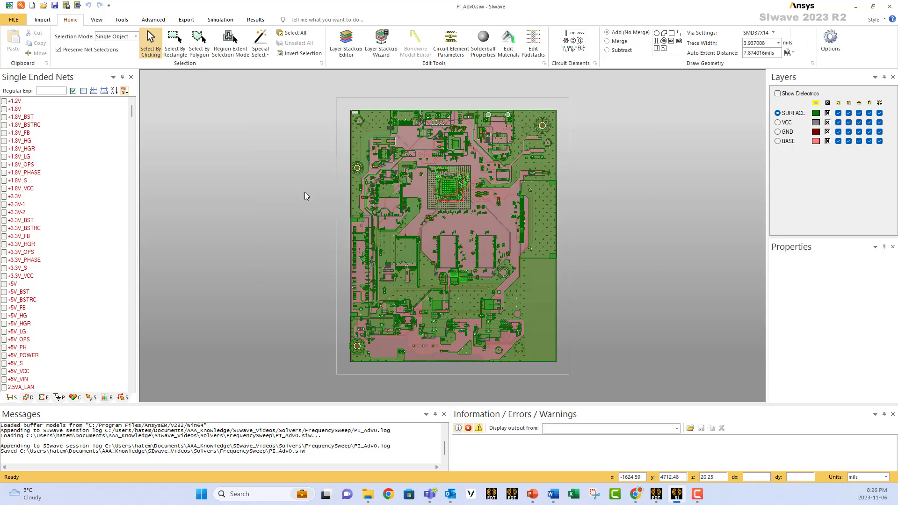
Start the DC IR drop configuration from the workflow wizard and select the +1.2V net.
left_click(21, 6)
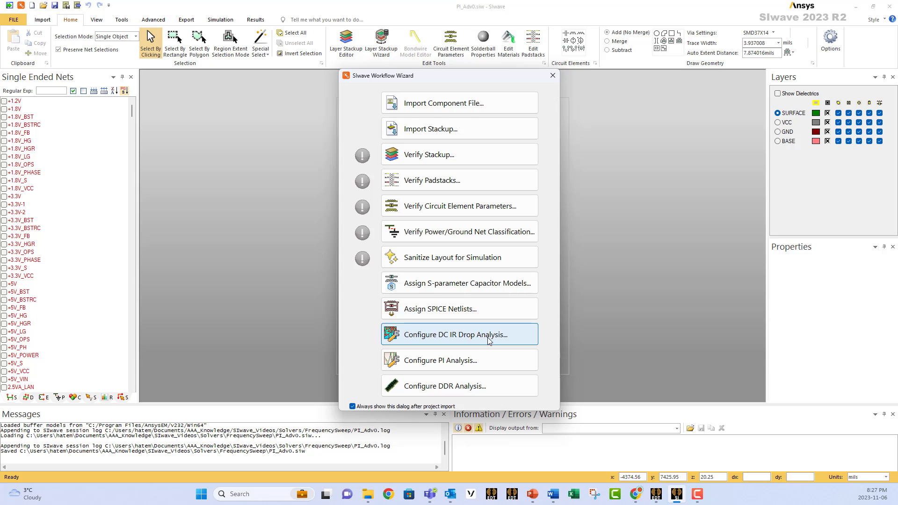
left_click(464, 334)
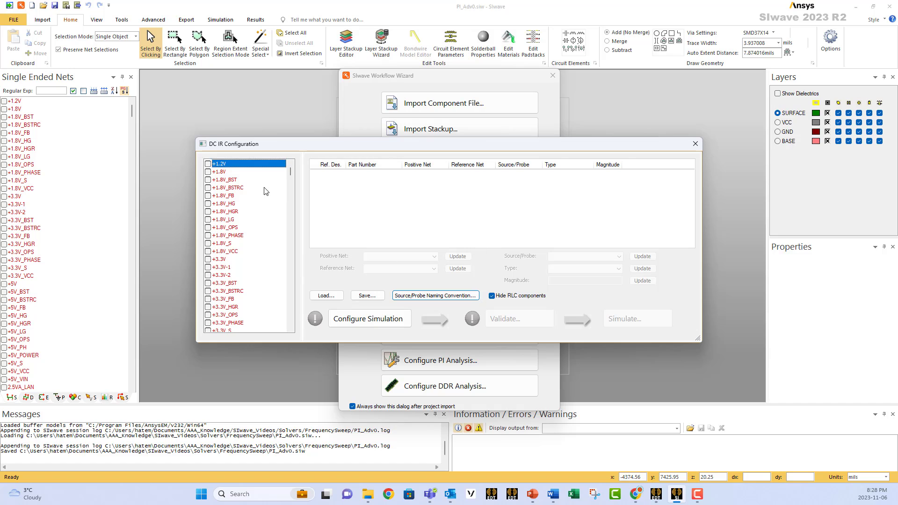
left_click(208, 164)
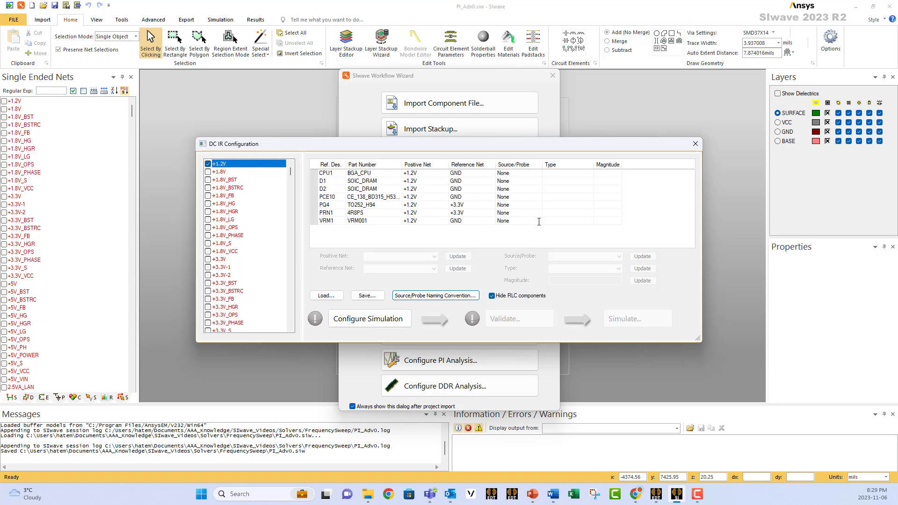
Define VRM1 as a 1.2 V voltage source and CPU1 as a current source for the +1.2V net.
left_click(538, 221)
left_click(538, 220)
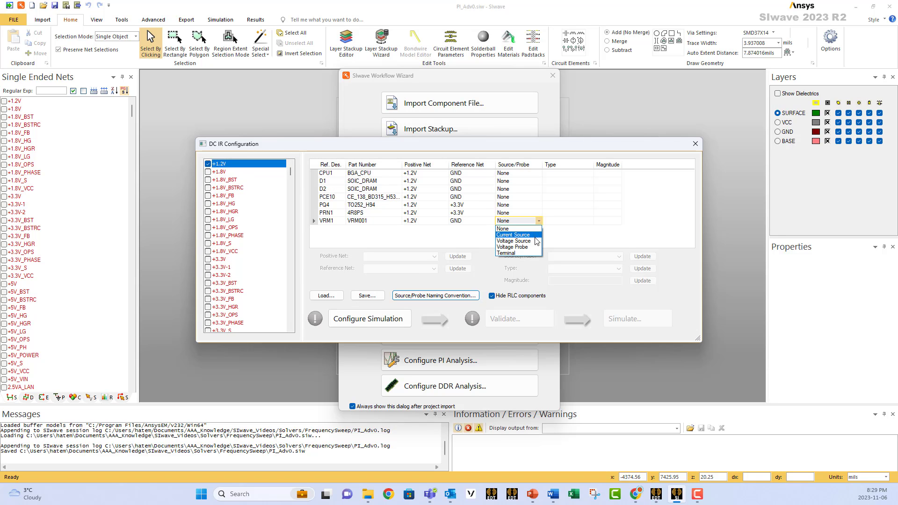
left_click(534, 237)
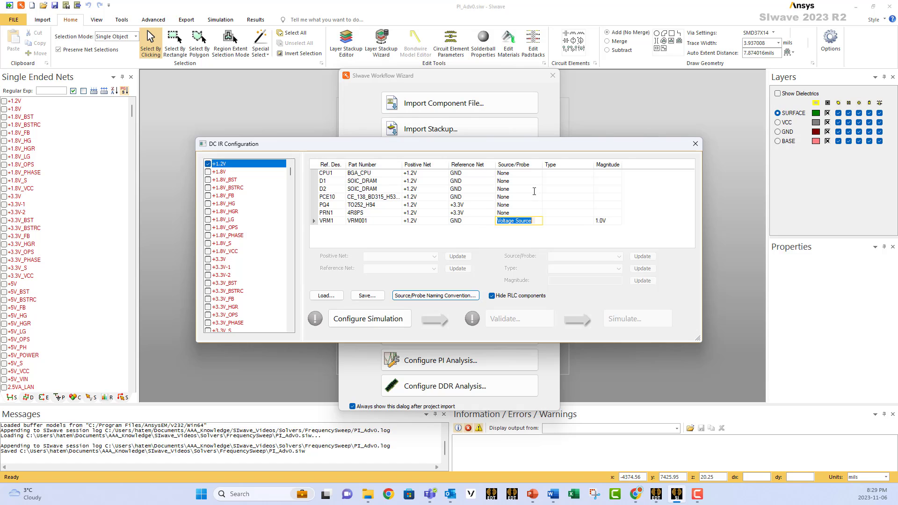
left_click(532, 173)
left_click(533, 174)
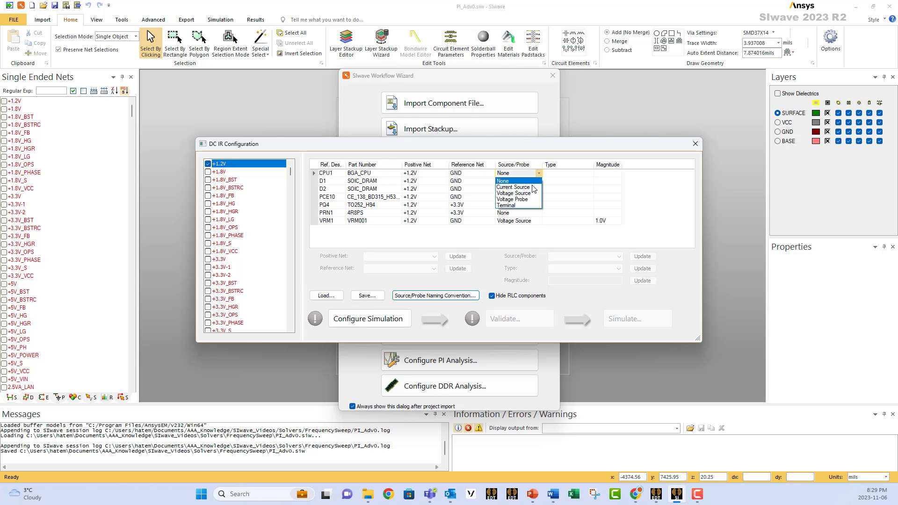
left_click(533, 187)
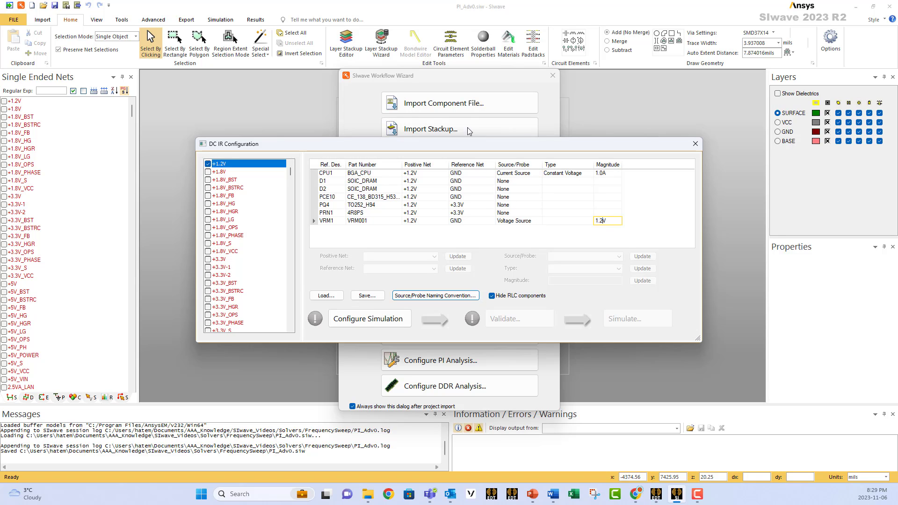
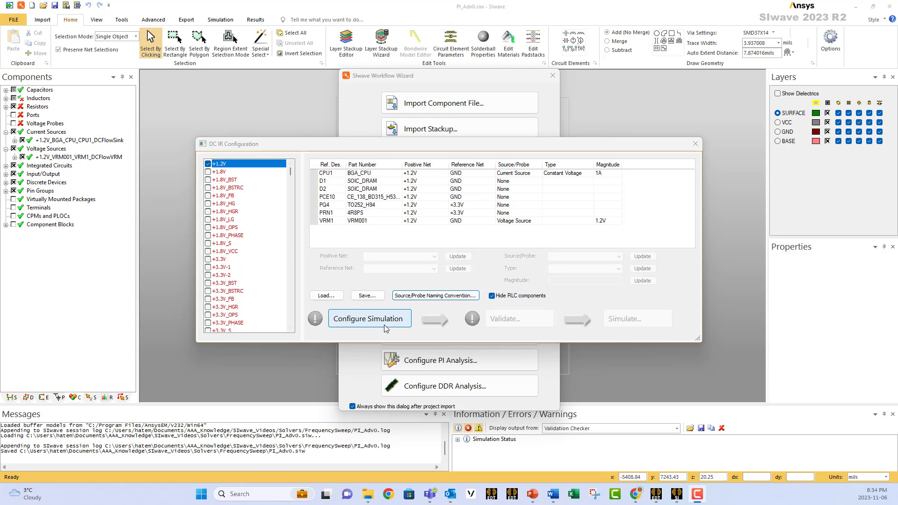
Configure the simulation with these sources and run the validation check in DC Current/Voltage mode with 4 cores.
left_click(365, 323)
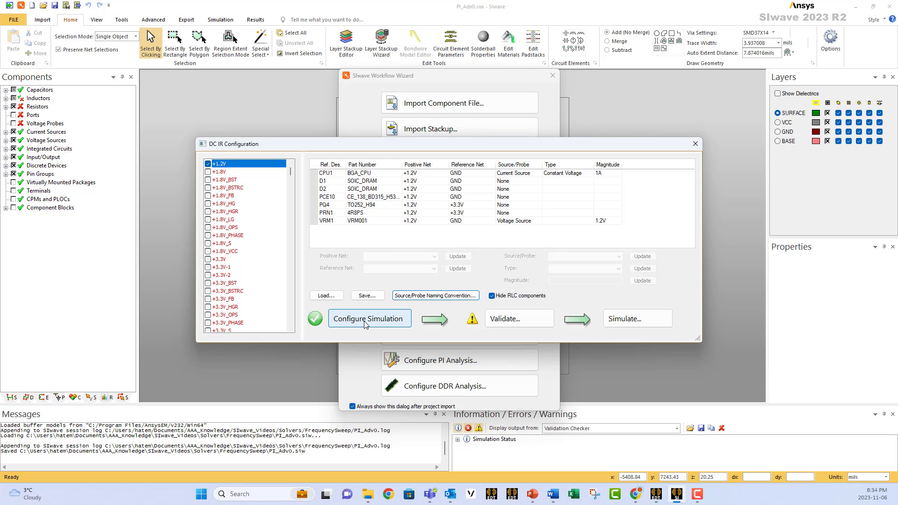
left_click(505, 318)
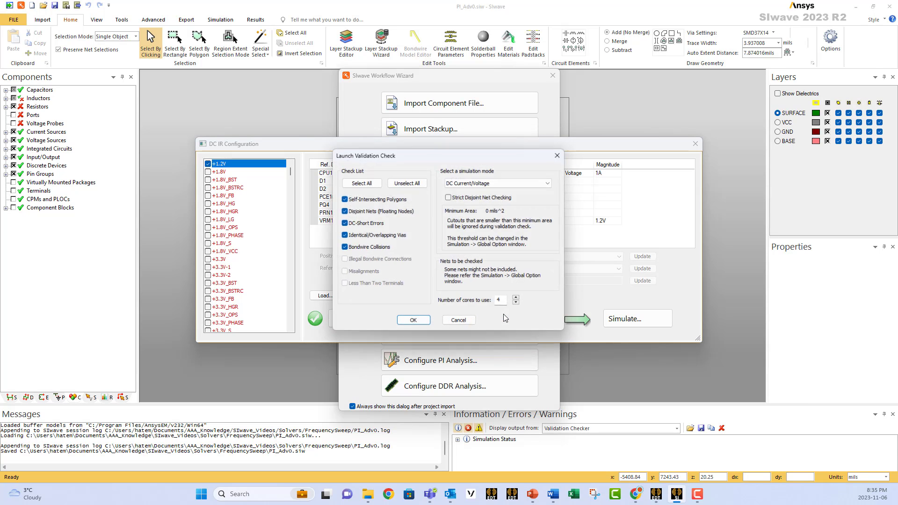
left_click(417, 325)
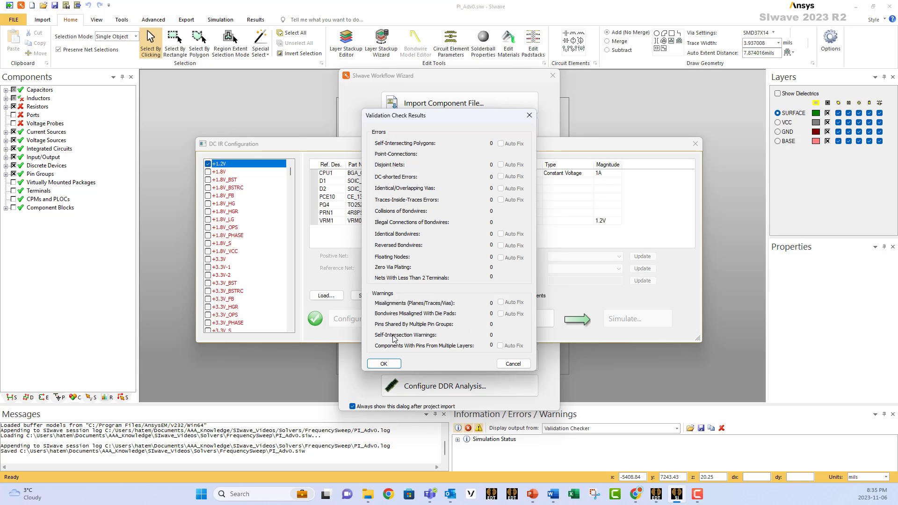
left_click(384, 365)
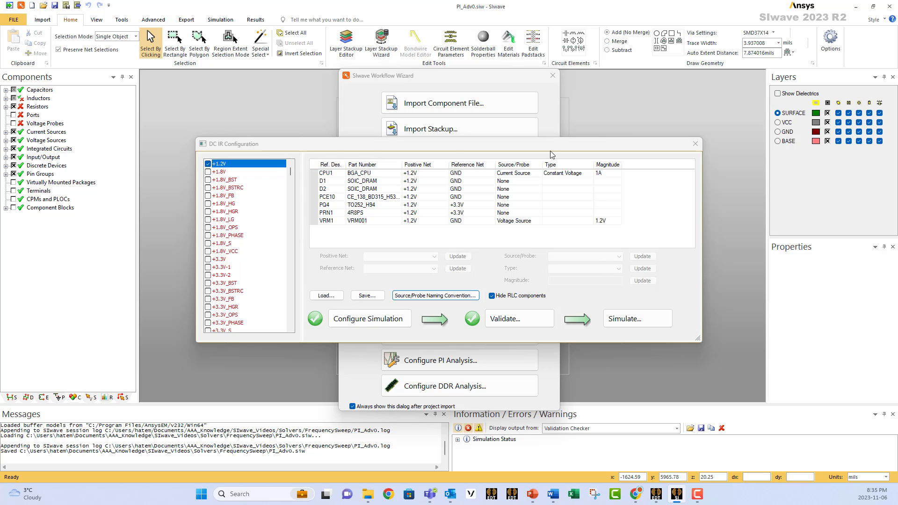
left_click(694, 144)
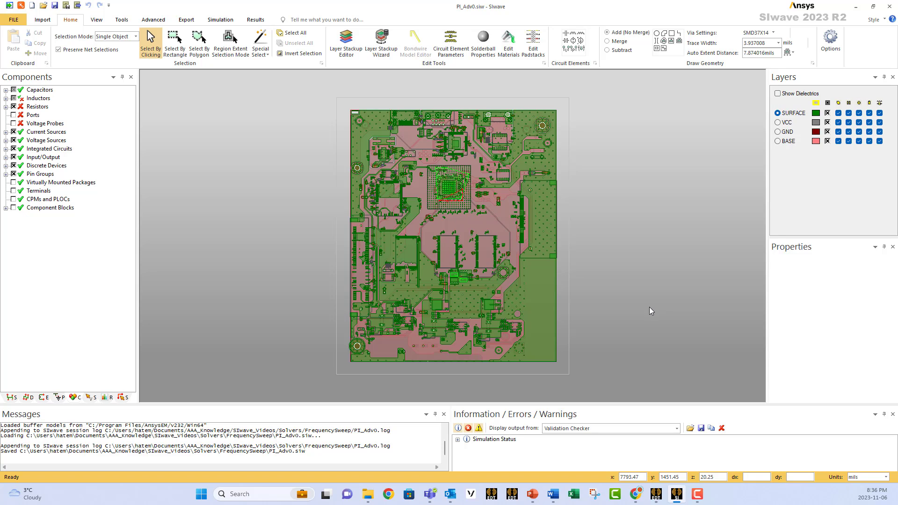
scroll(445, 286, "up", 4)
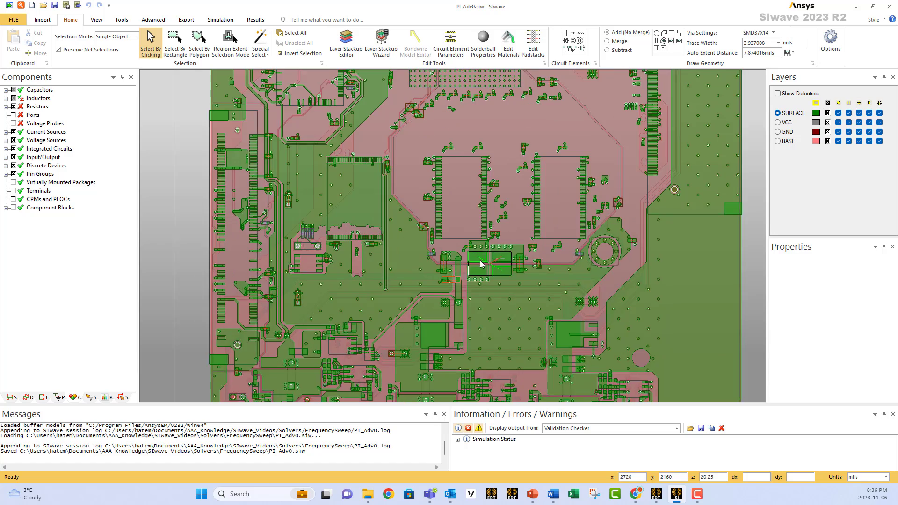
scroll(482, 264, "up", 5)
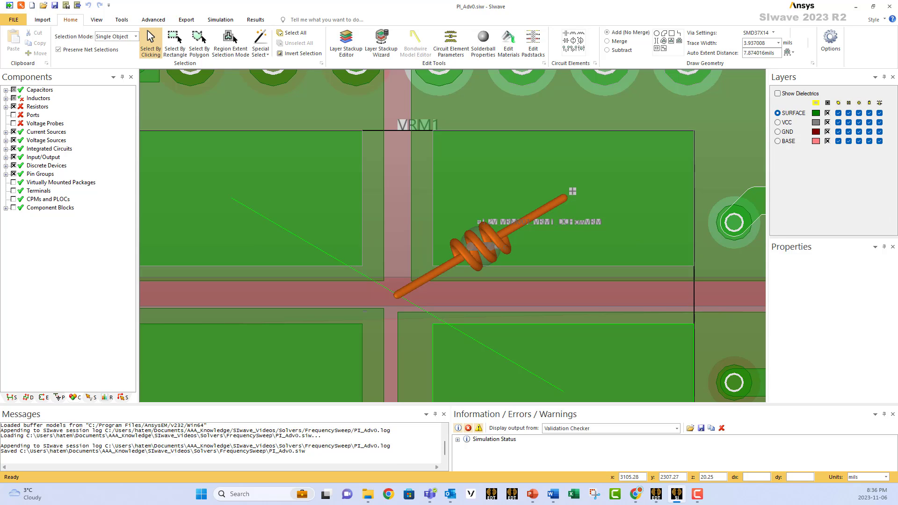
left_click(573, 41)
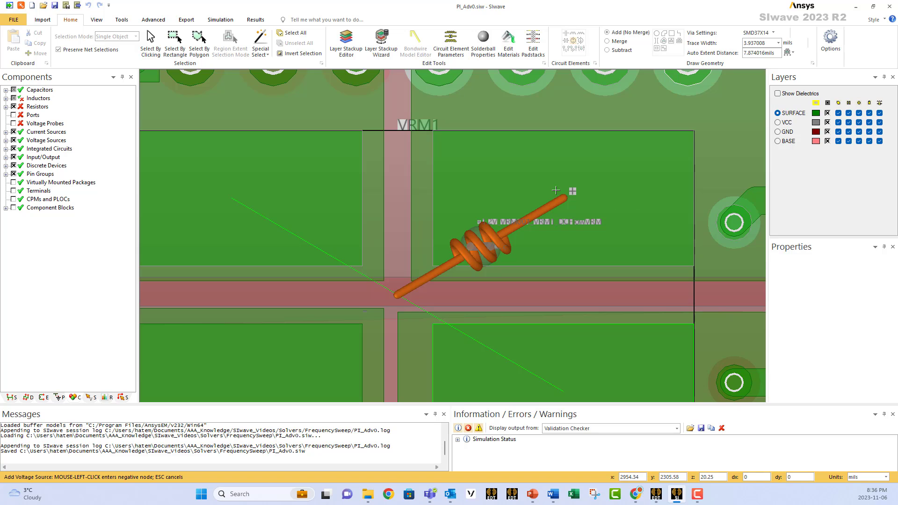
left_click(555, 190)
left_click(303, 202)
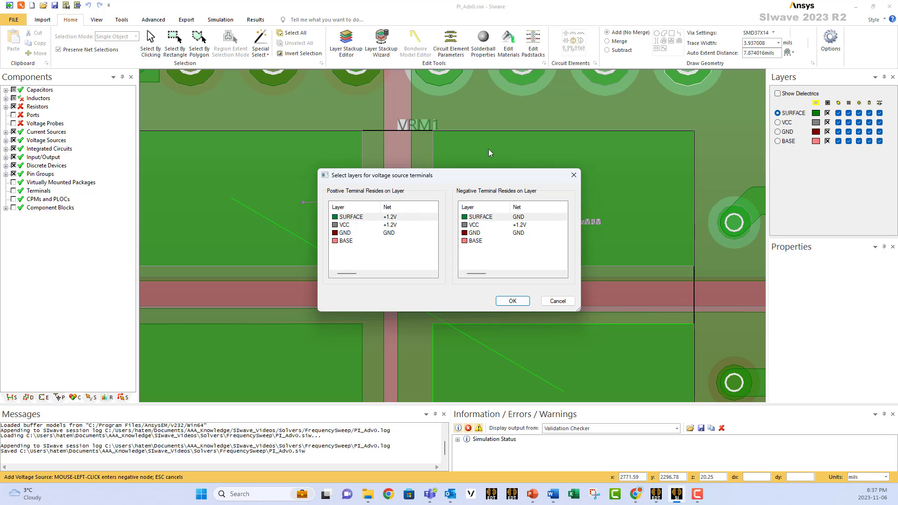
left_click(558, 301)
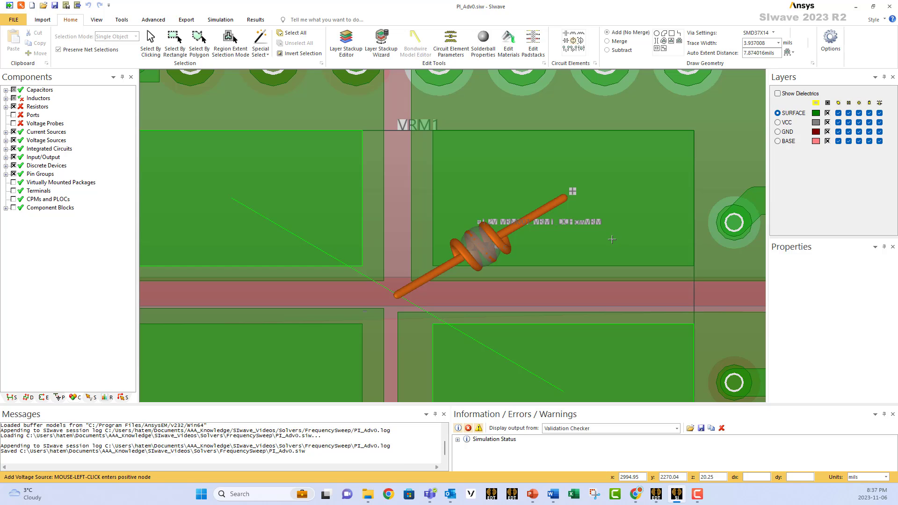
Open circuit element generation on components and choose part VRM001 with reference designator VRM1 as the positive terminal component.
left_click(121, 21)
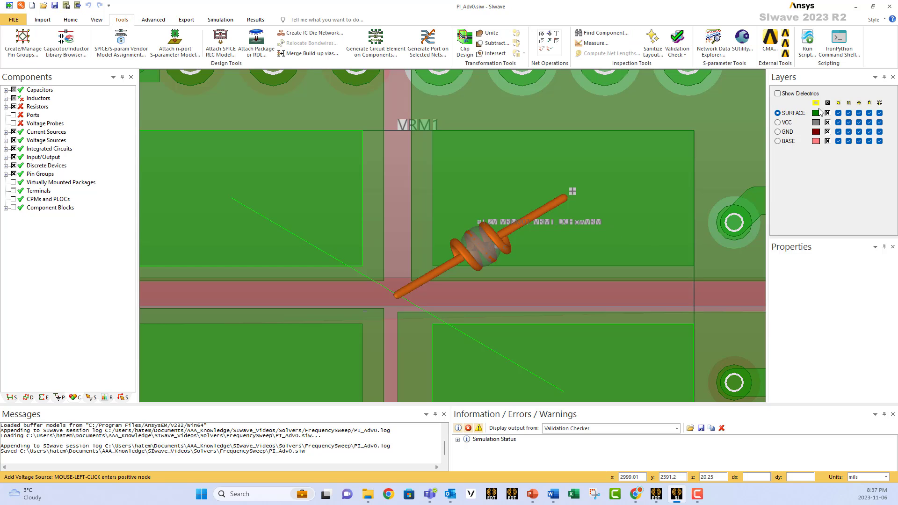
left_click(382, 46)
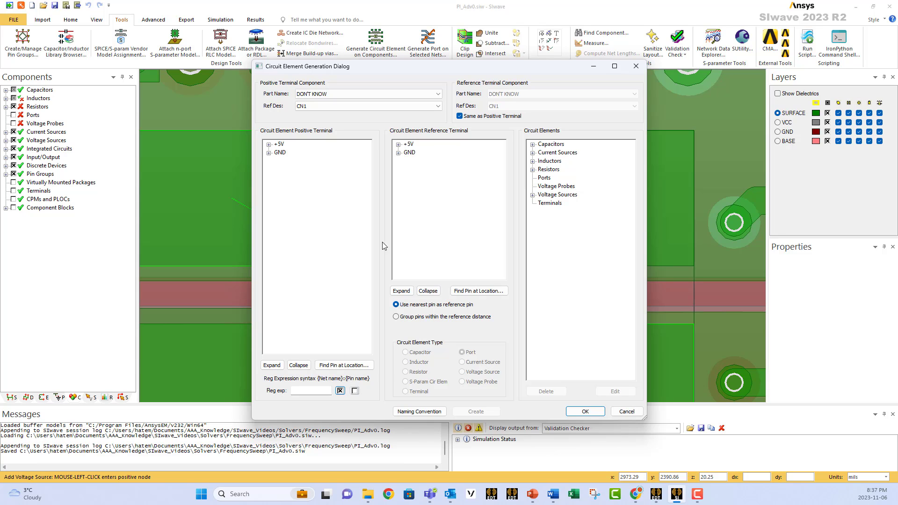
left_click(355, 95)
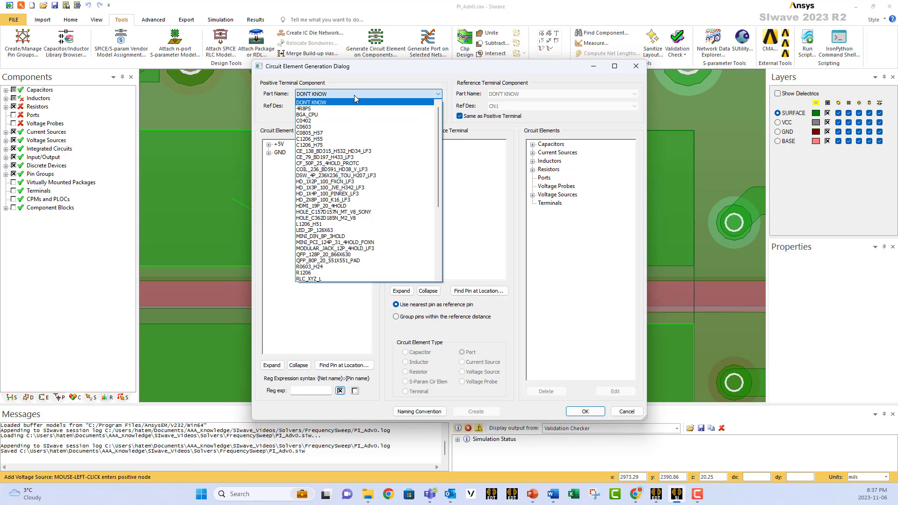
scroll(360, 260, "down", 6)
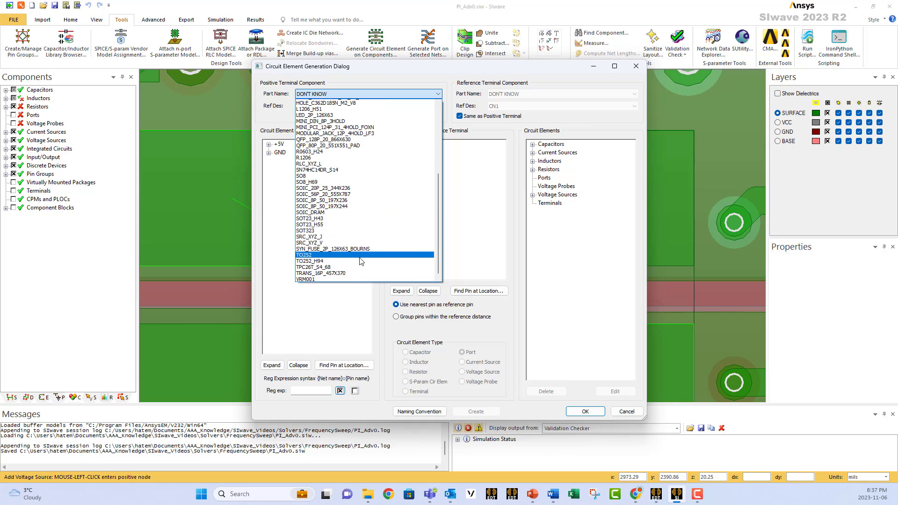
left_click(360, 278)
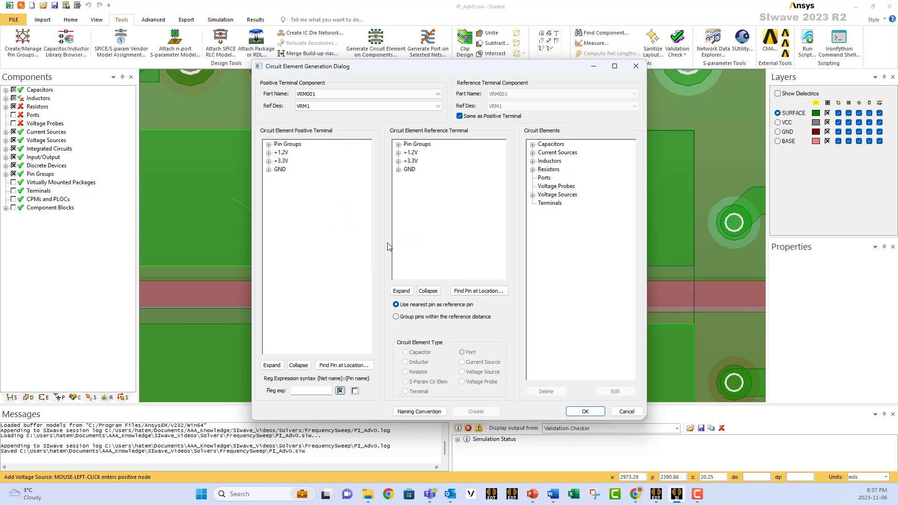
left_click(341, 107)
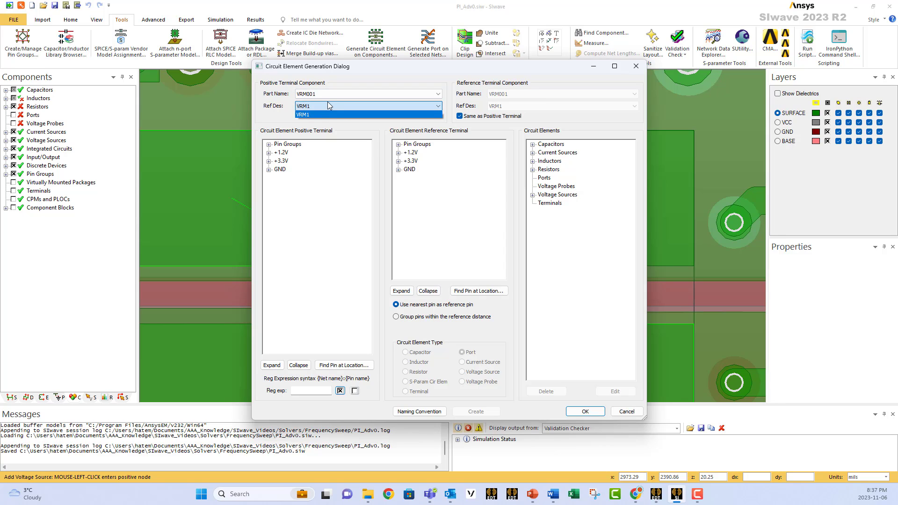
left_click(335, 107)
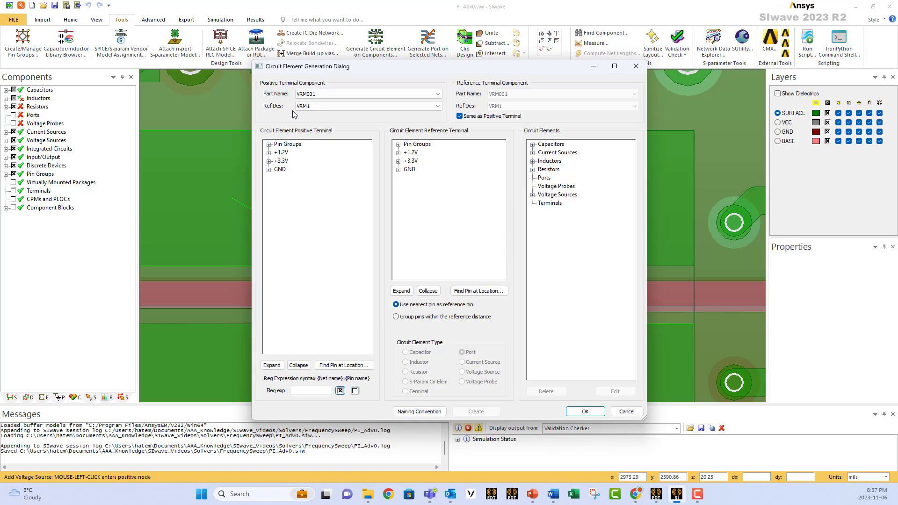
Choose pin 2 of +1.2V as positive terminal and pin 1 of GND as reference terminal, with Voltage Source as element type.
left_click(269, 153)
left_click(290, 160)
left_click(398, 169)
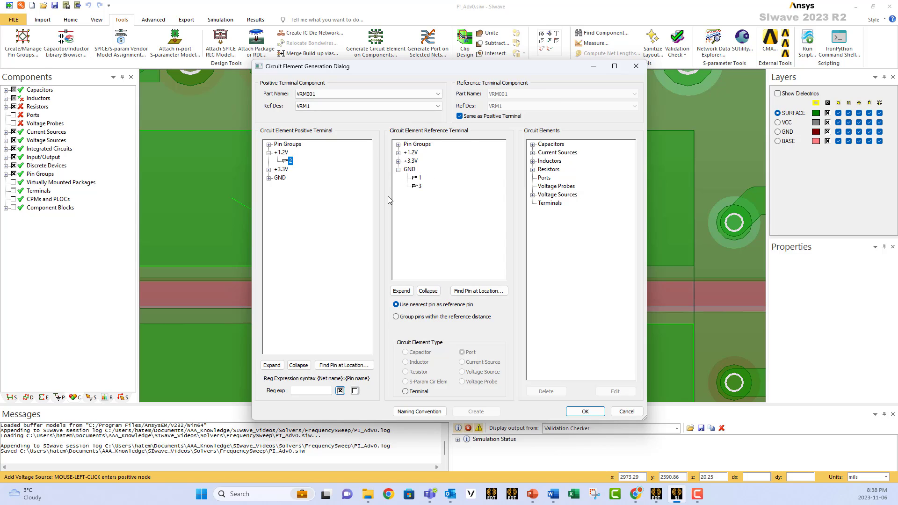
left_click(420, 178)
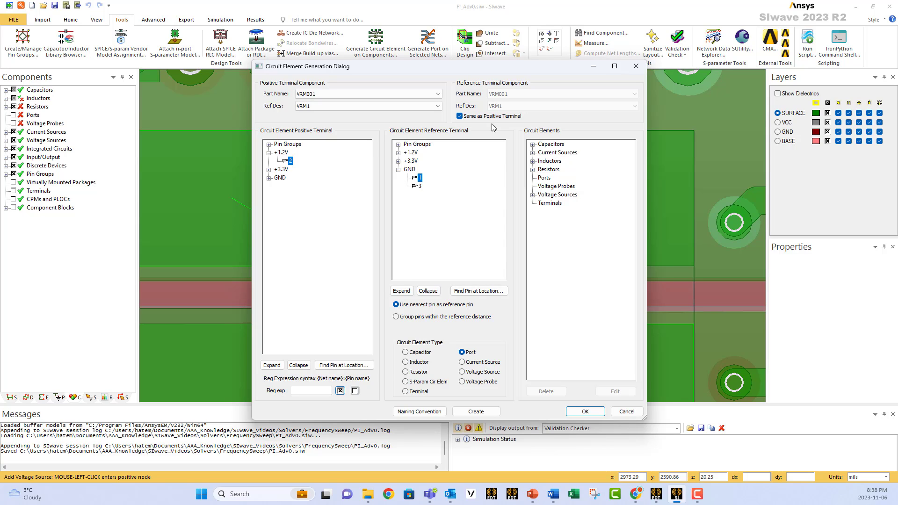
left_click(462, 372)
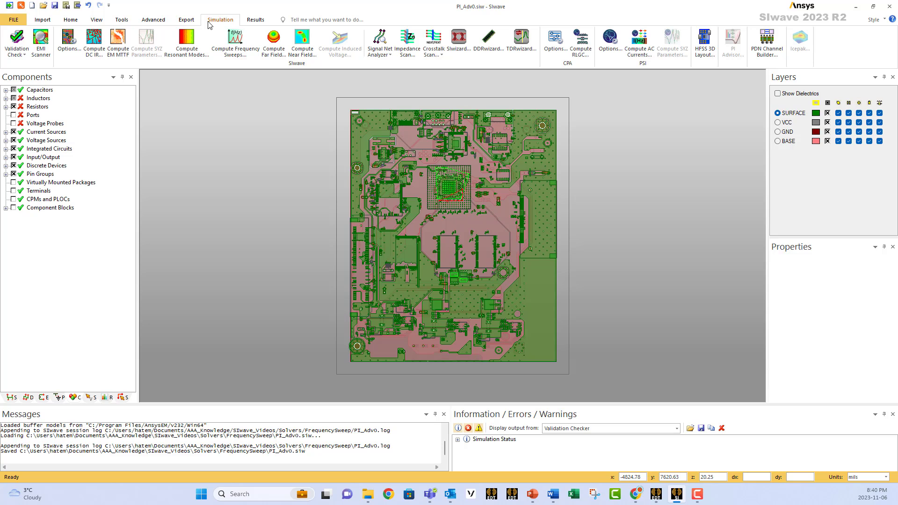
Launch a frequency sweep using the project's sources, with the voltage surface plot between layer VCC and reference layer GND.
left_click(234, 43)
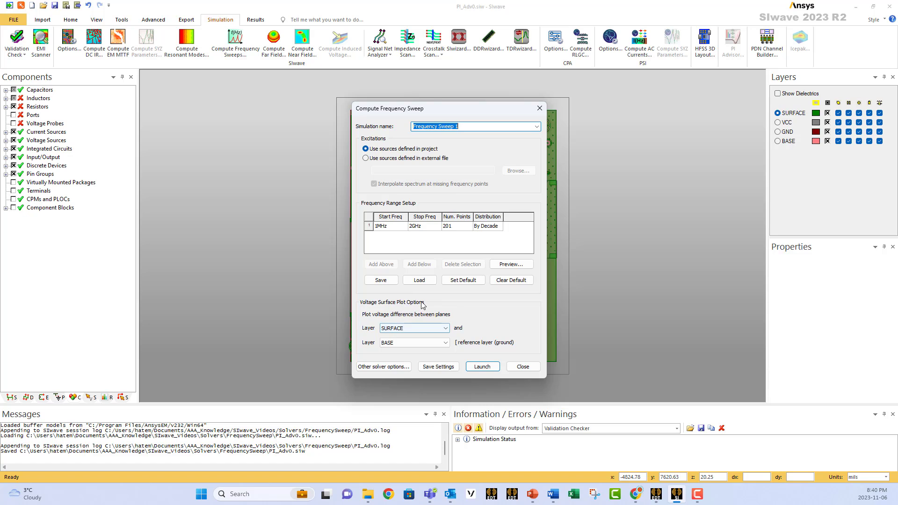
left_click(409, 329)
left_click(405, 349)
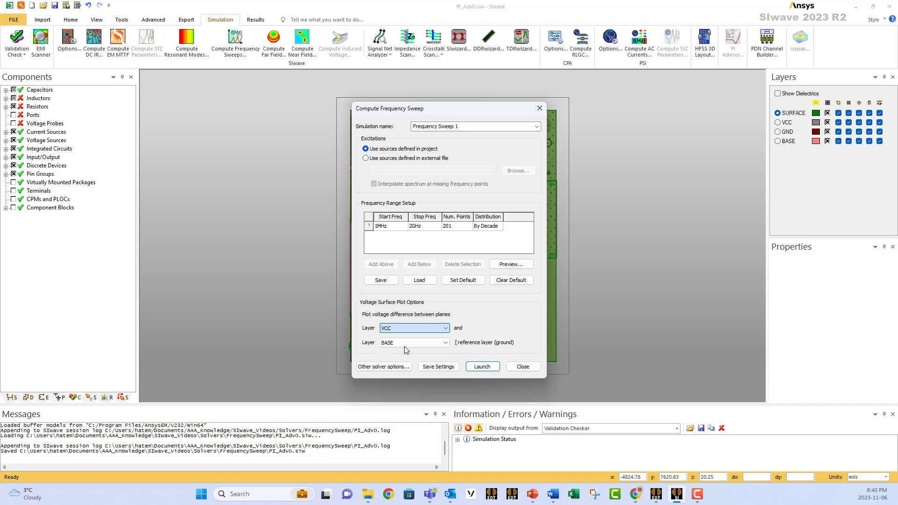
left_click(412, 343)
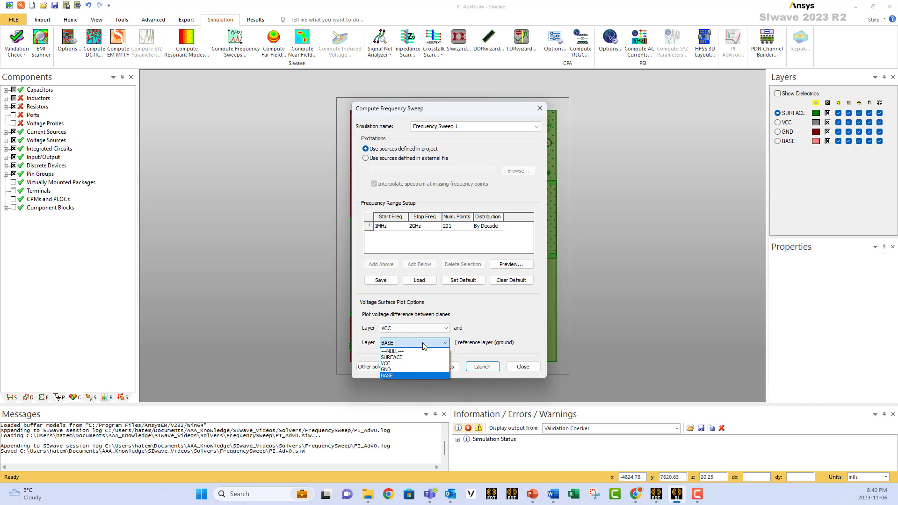
left_click(410, 370)
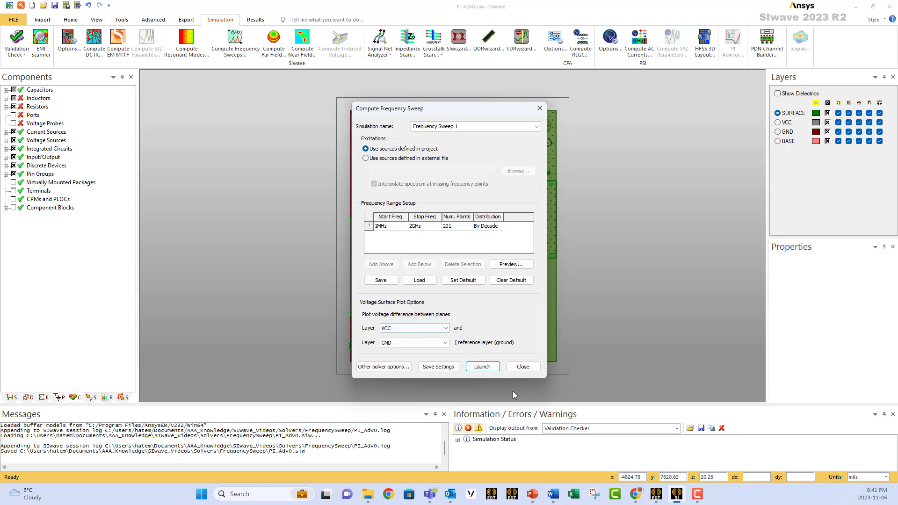
left_click(482, 366)
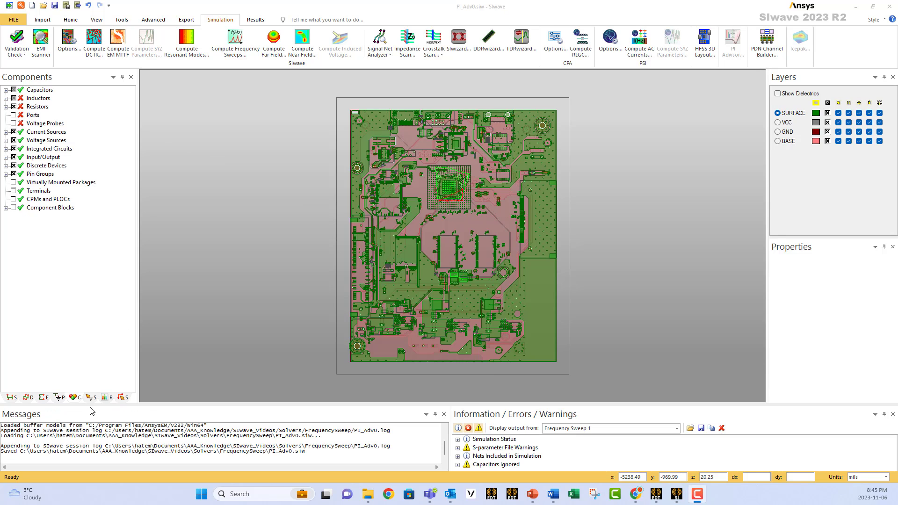
Review the solver profile and the simulation properties of the Frequency Sweep 1 result.
left_click(110, 398)
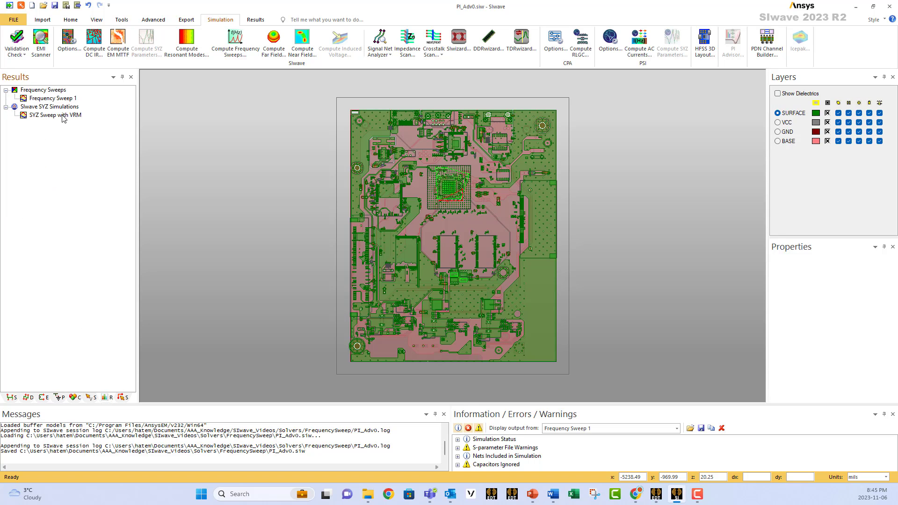
right_click(55, 99)
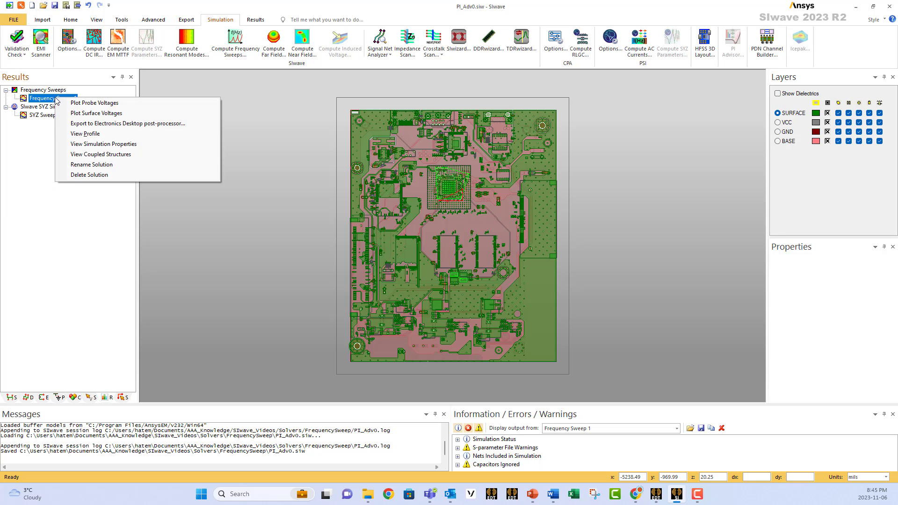
left_click(86, 134)
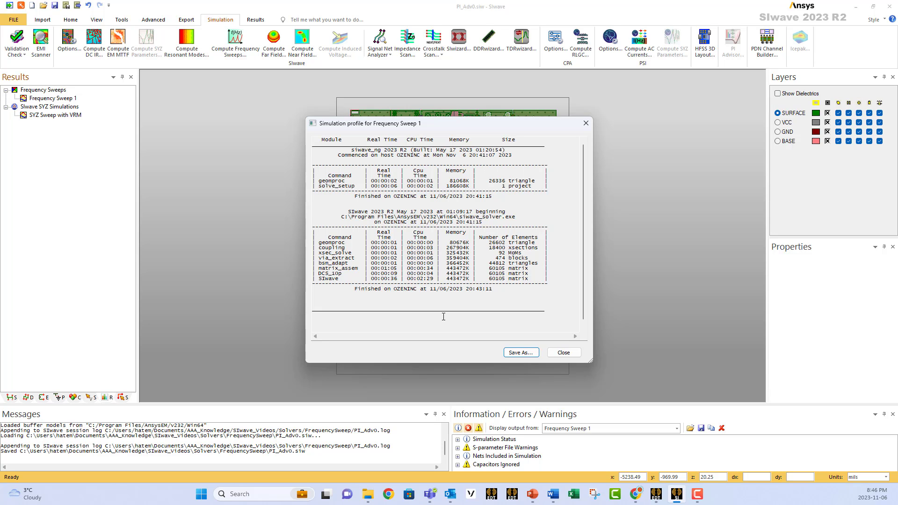
left_click(586, 124)
right_click(45, 98)
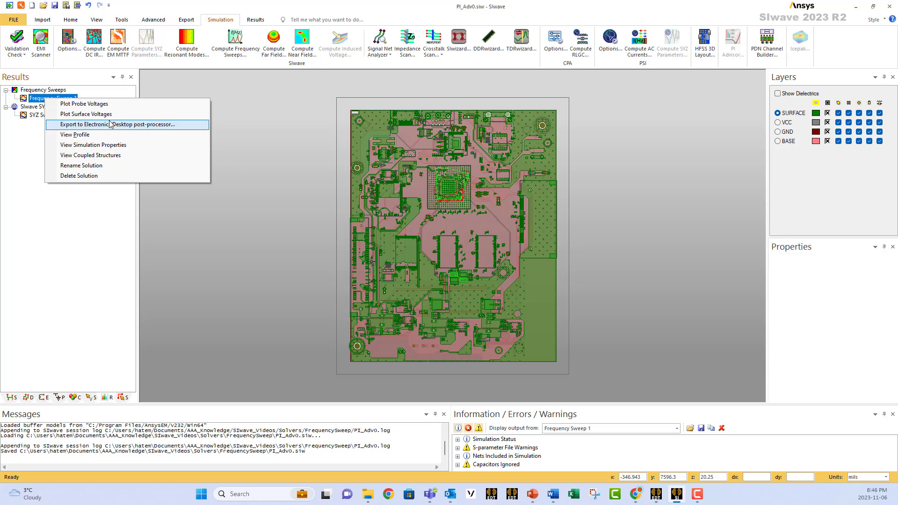
left_click(77, 148)
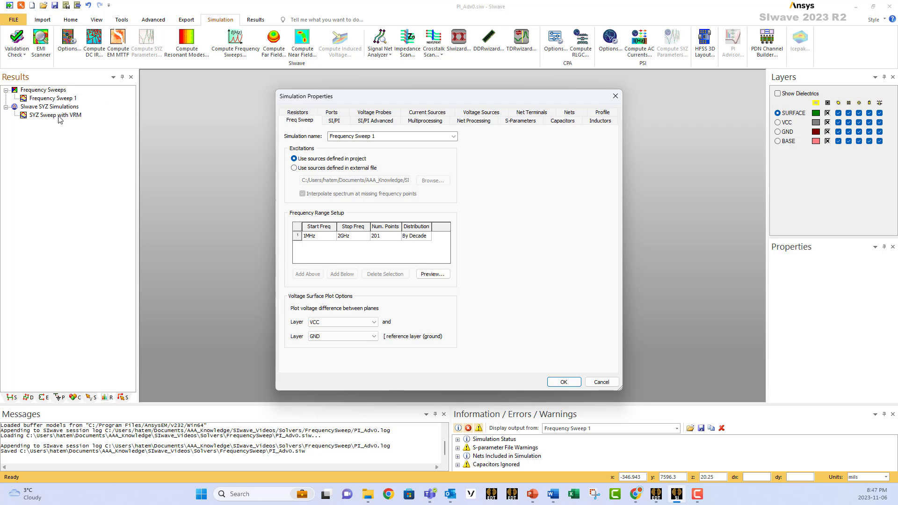
left_click(599, 382)
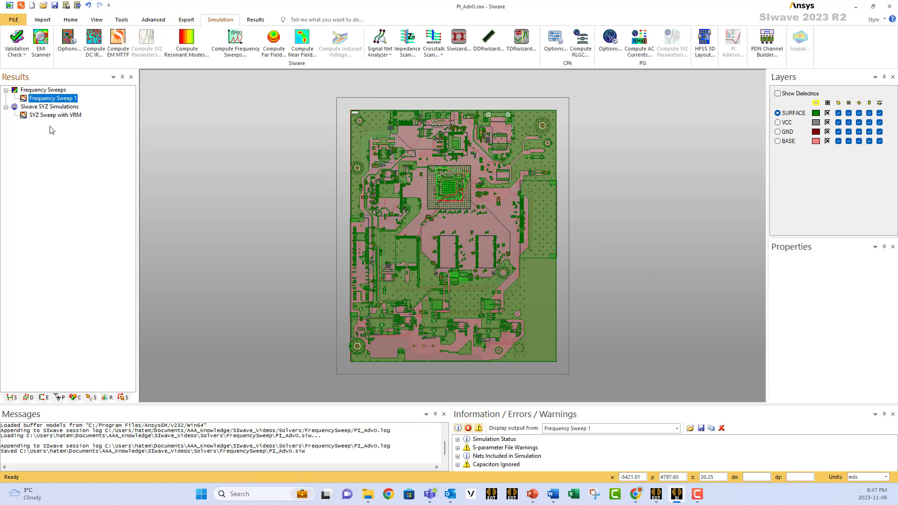
Plot the surface voltages of Frequency Sweep 1 and animate them over the swept frequencies.
right_click(63, 101)
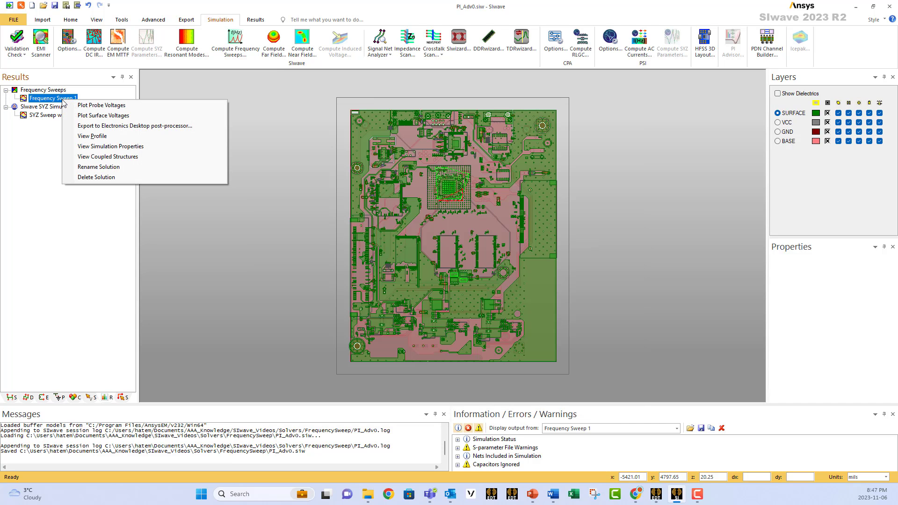
left_click(90, 119)
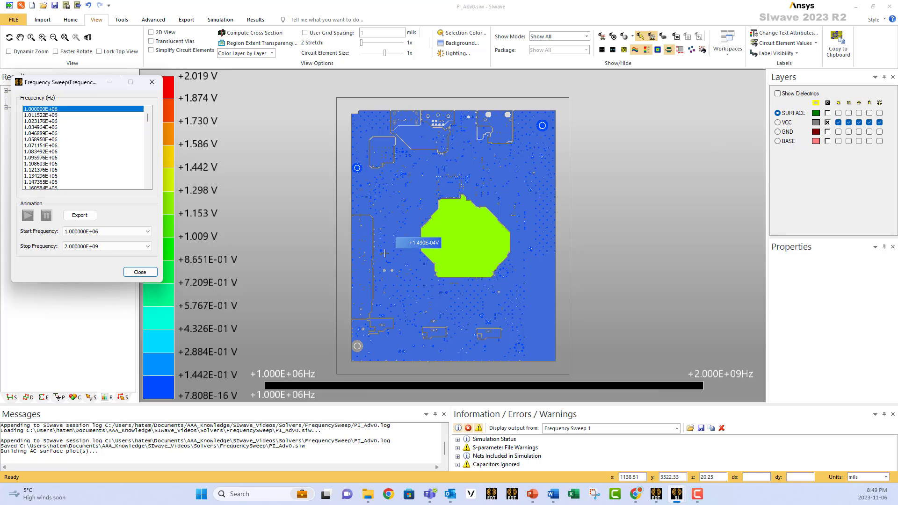
left_click(27, 216)
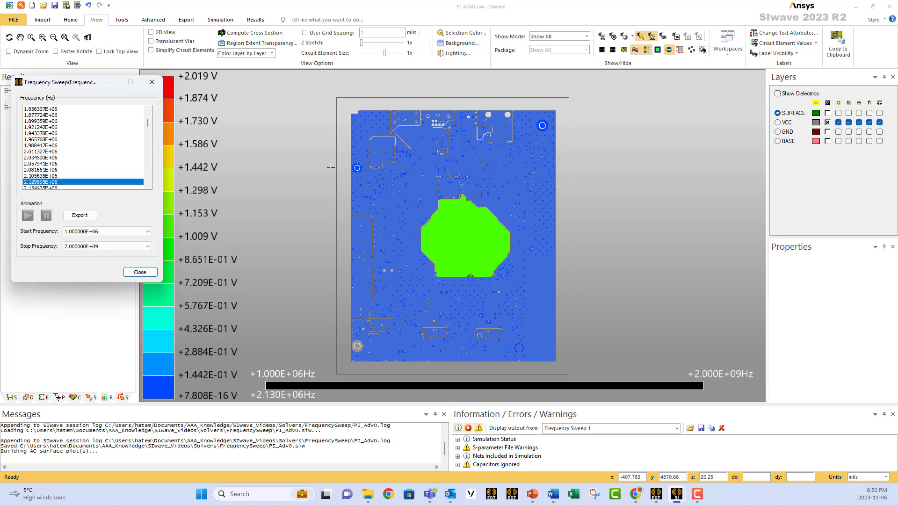
mouse_move(491, 195)
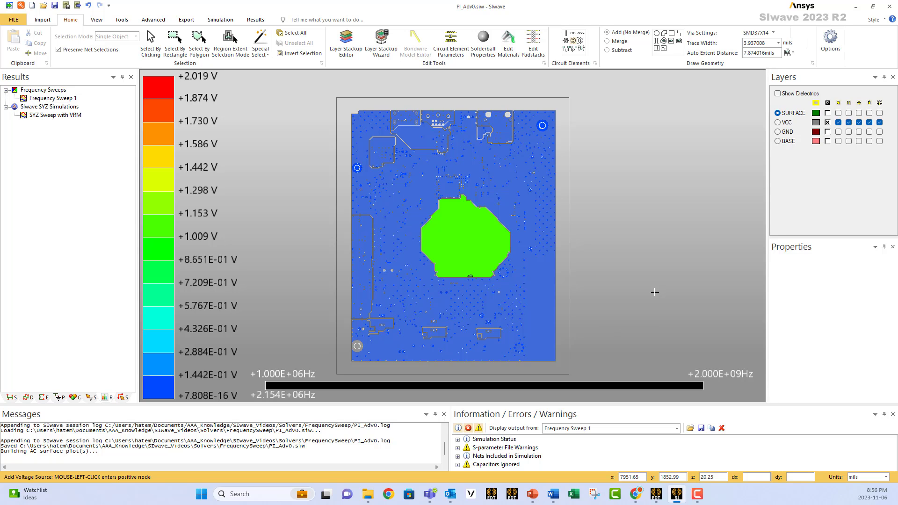
Add a voltage probe near the right side of the +1.2V plane, with positive terminal on VCC and negative on GND, keeping the default name.
left_click(567, 51)
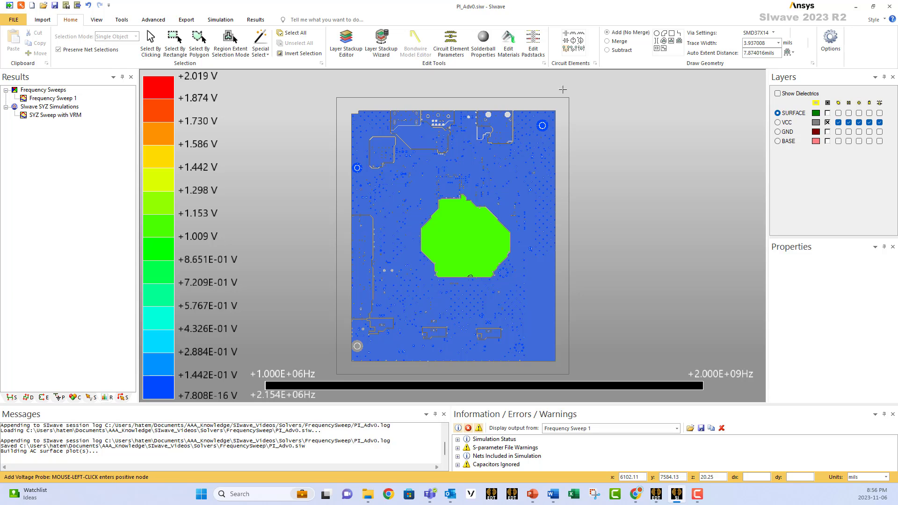
left_click(493, 239)
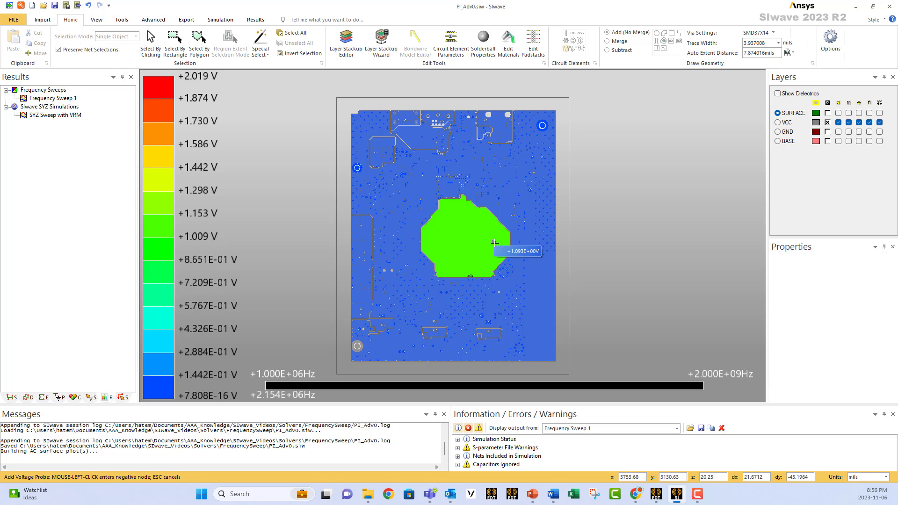
left_click(497, 251)
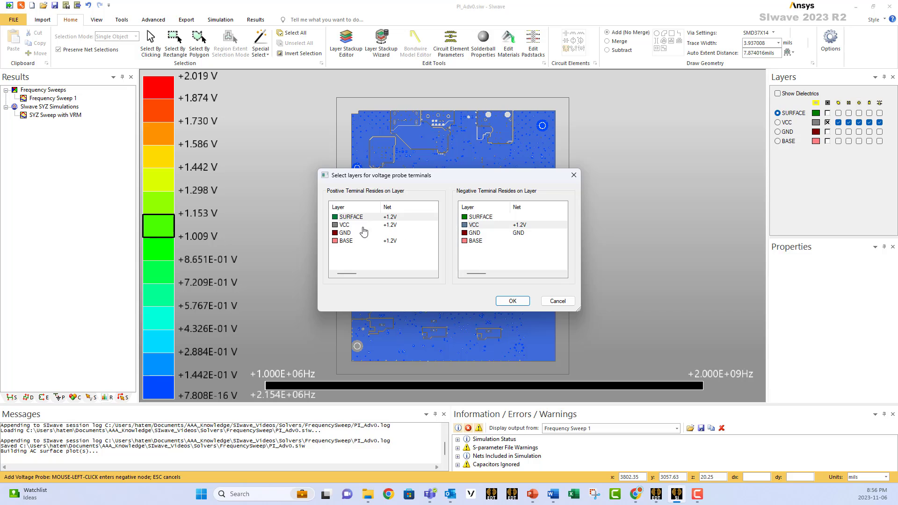
left_click(389, 228)
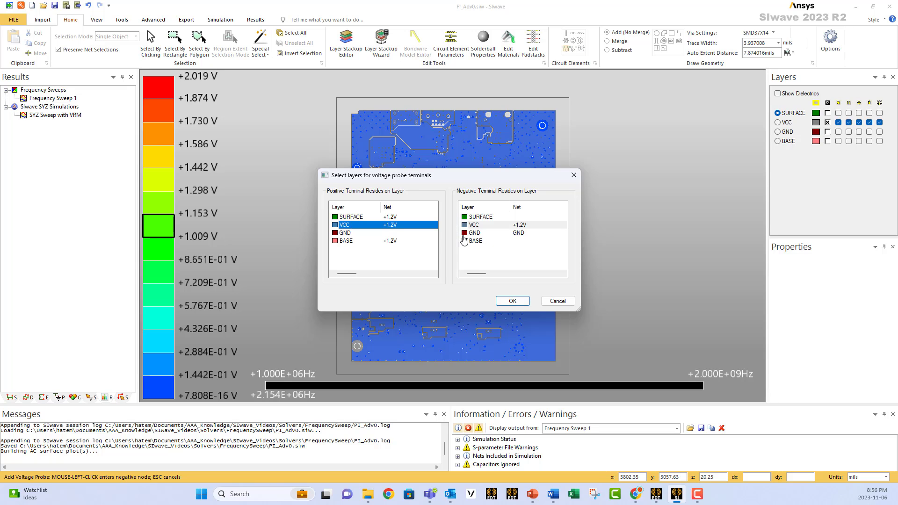
left_click(477, 233)
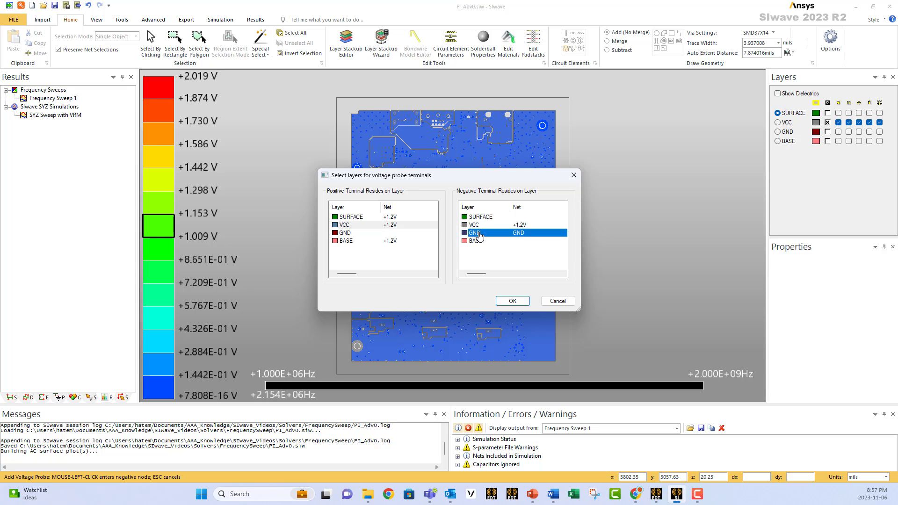
left_click(519, 303)
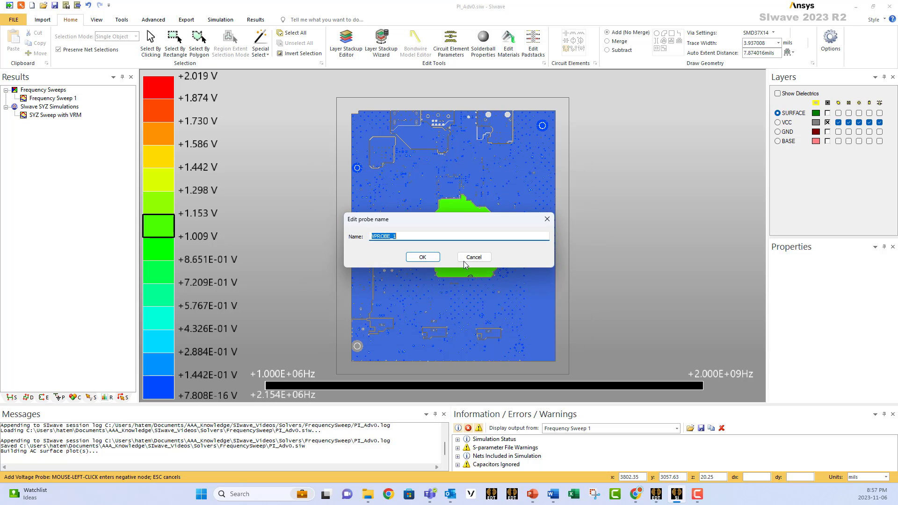
left_click(422, 257)
Add a second voltage probe between VCC and GND near the centre of the +1.2V plane, keeping the default name.
scroll(461, 241, "up", 1)
scroll(460, 241, "up", 1)
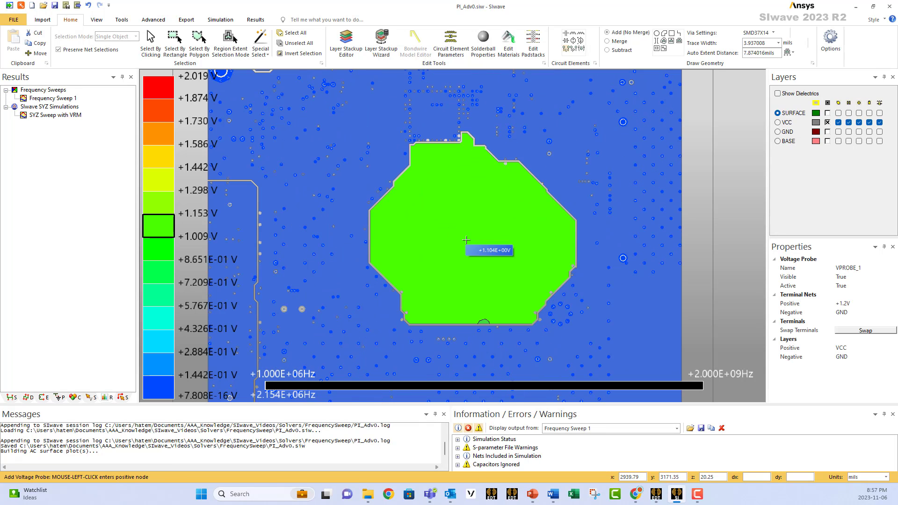
left_click(467, 235)
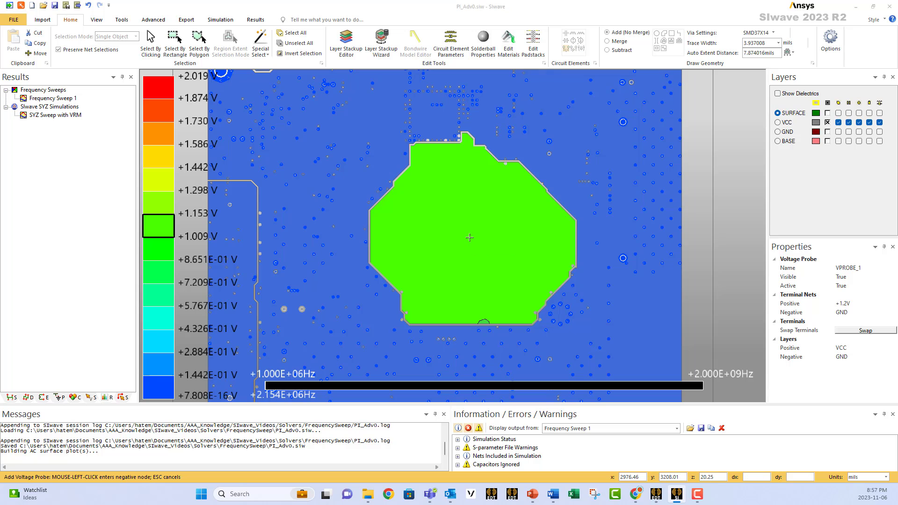
left_click(467, 235)
left_click(512, 301)
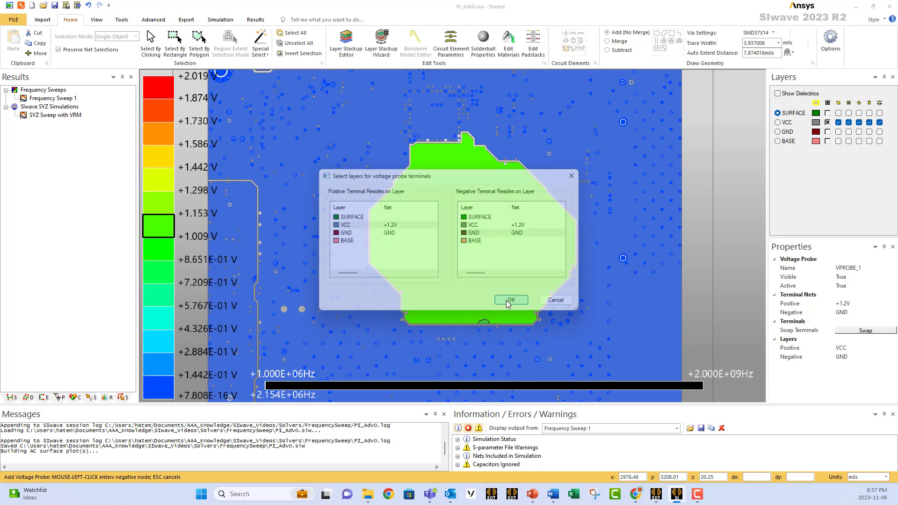
left_click(423, 257)
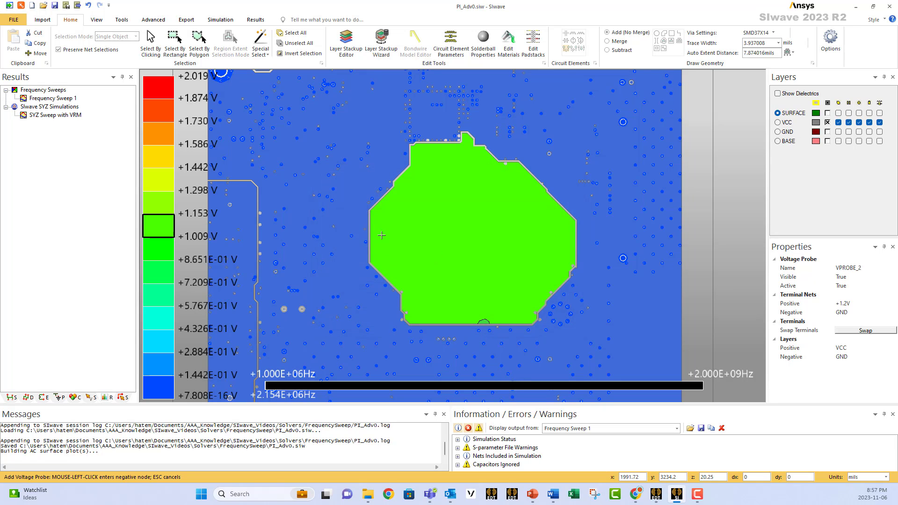
Add a third voltage probe between VCC and GND near the left edge of the +1.2V plane, keeping the default name.
left_click(382, 236)
left_click(382, 237)
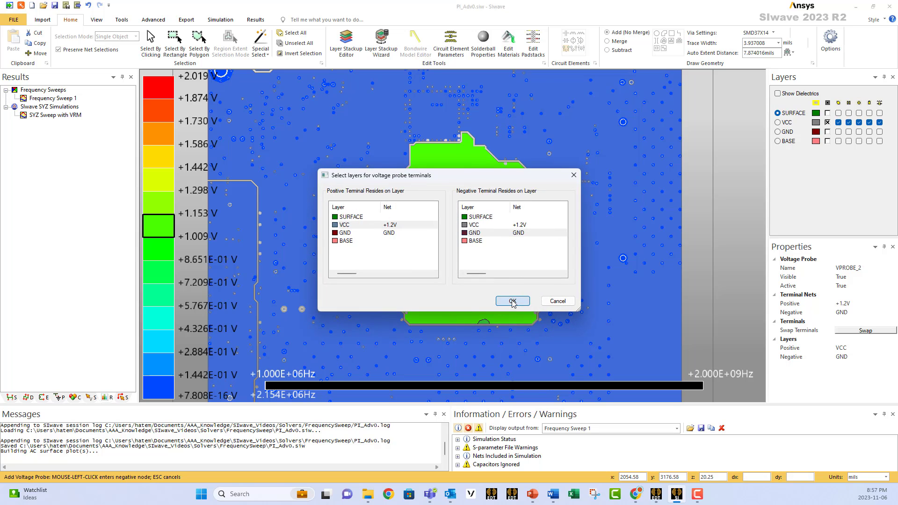
left_click(512, 300)
left_click(423, 257)
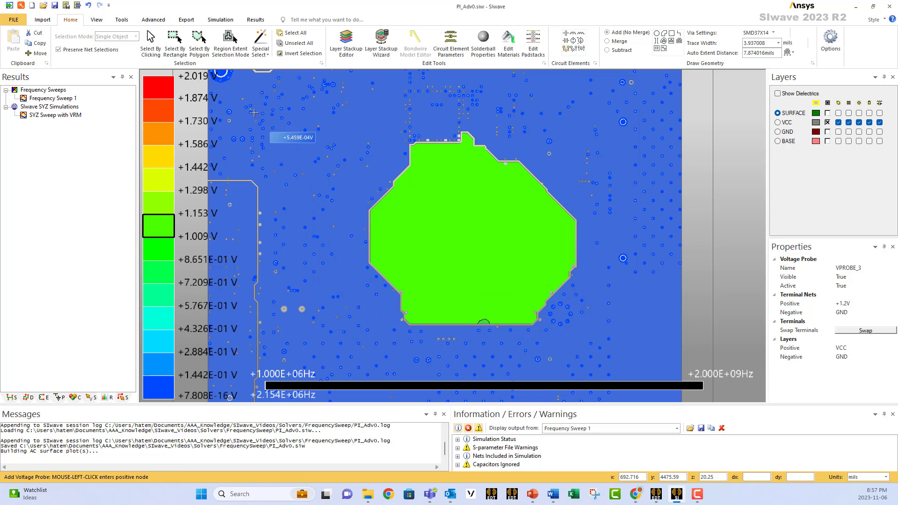
Run another frequency sweep named "Frequency Sweep with probes" instead of overwriting the existing Frequency Sweep 1.
left_click(220, 20)
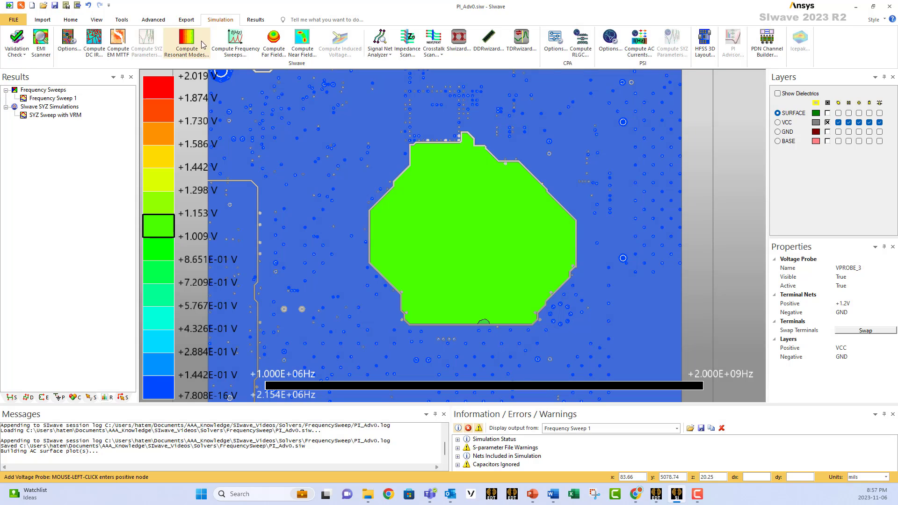
left_click(234, 41)
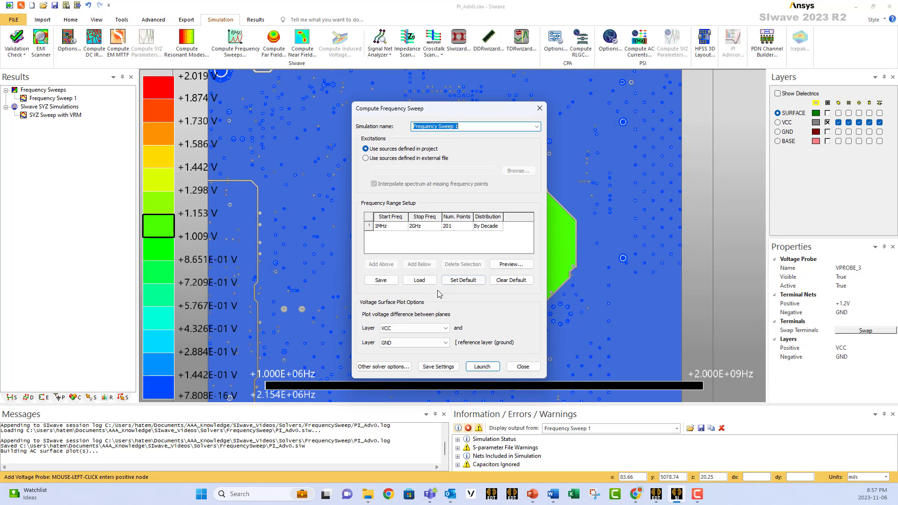
left_click(484, 369)
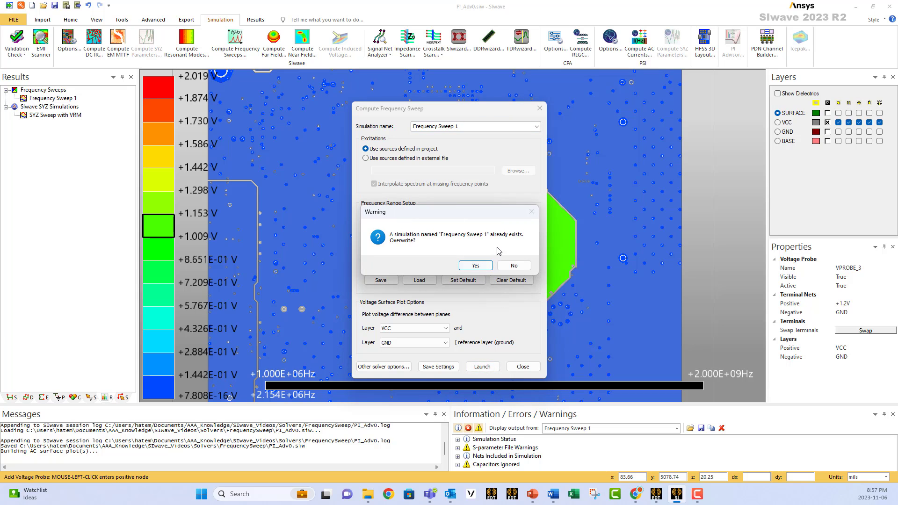
left_click(514, 265)
left_click(467, 129)
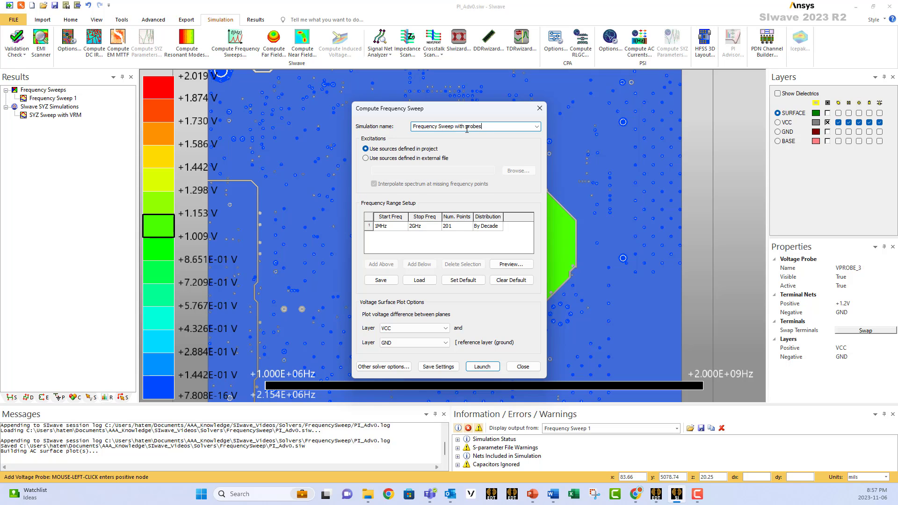
left_click(482, 366)
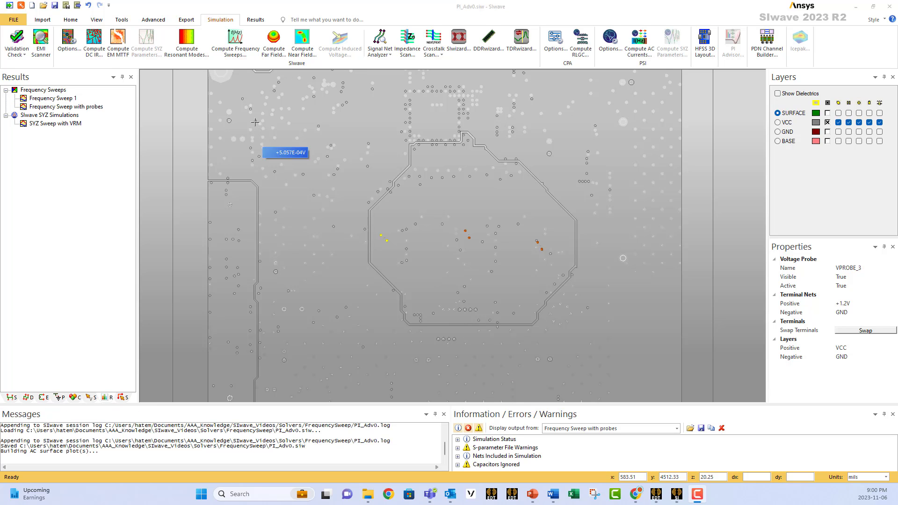
Create a magnitude plot of the voltages at all three probes from the Frequency Sweep with probes result.
right_click(63, 109)
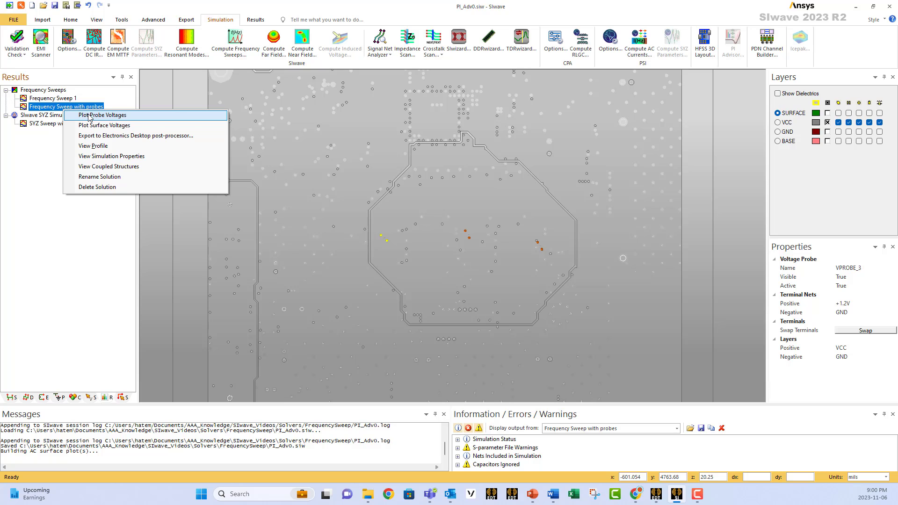
left_click(90, 116)
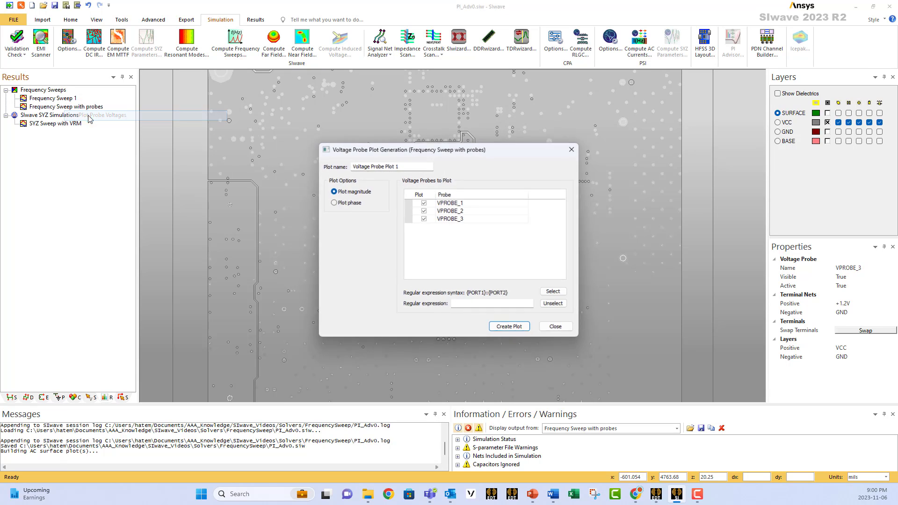
left_click(511, 328)
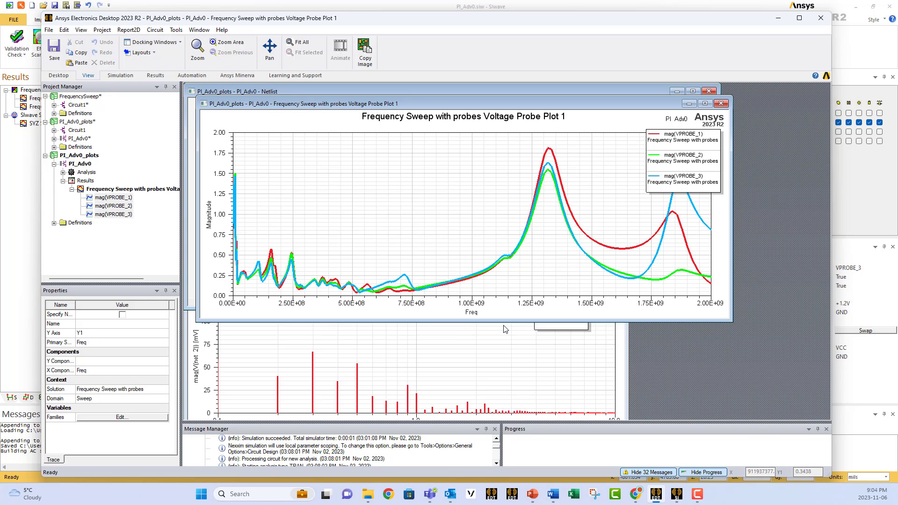
Return to SIwave, close the voltage probe plot setup, and start a PI analysis configuration for the +1.2V net.
left_click(774, 21)
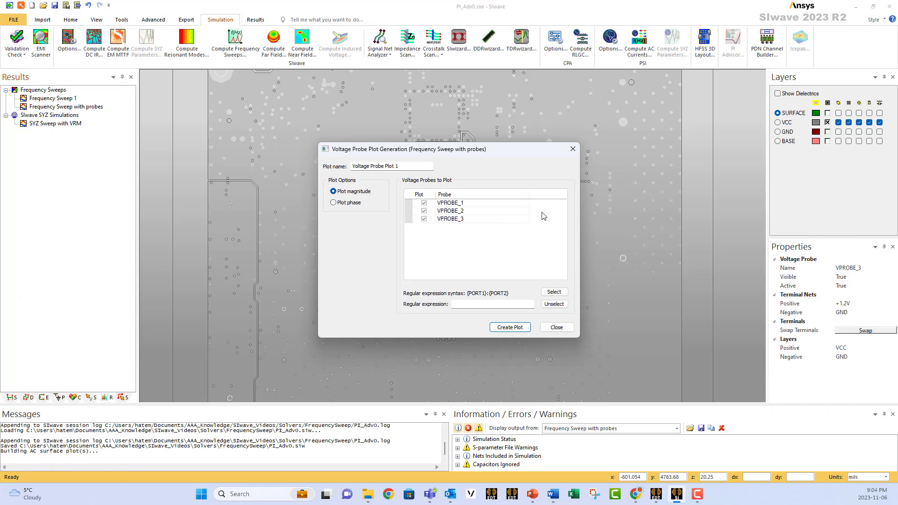
left_click(557, 327)
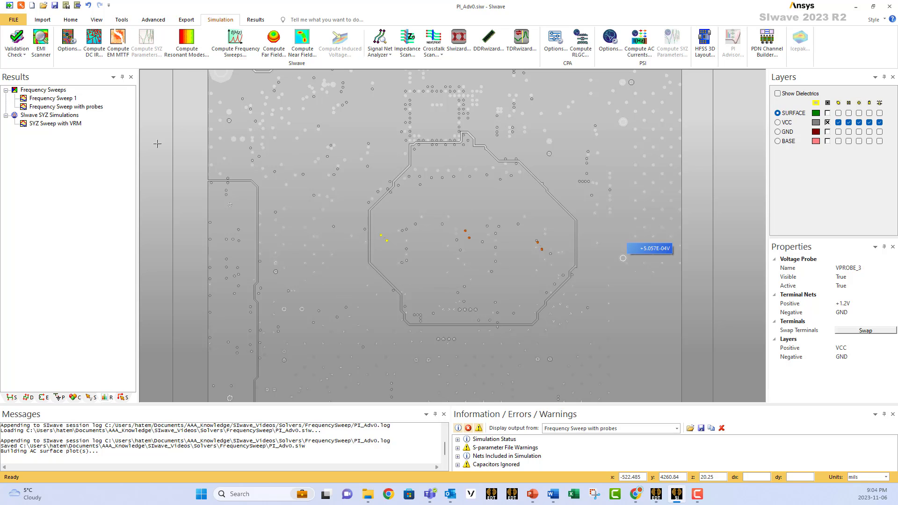
left_click(20, 5)
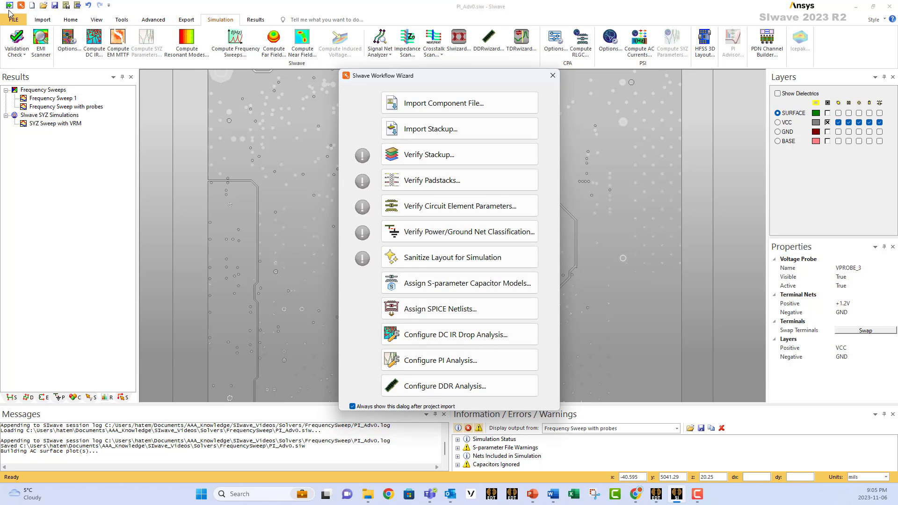
left_click(439, 361)
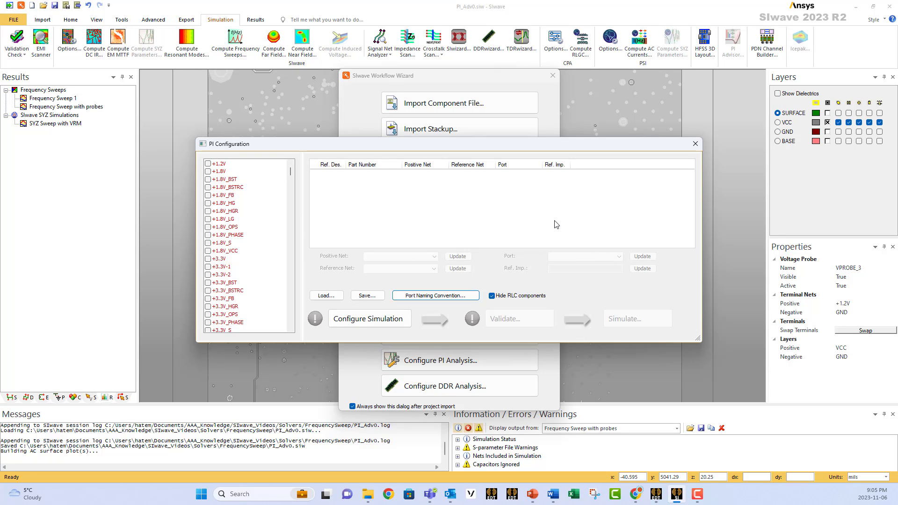
left_click(209, 164)
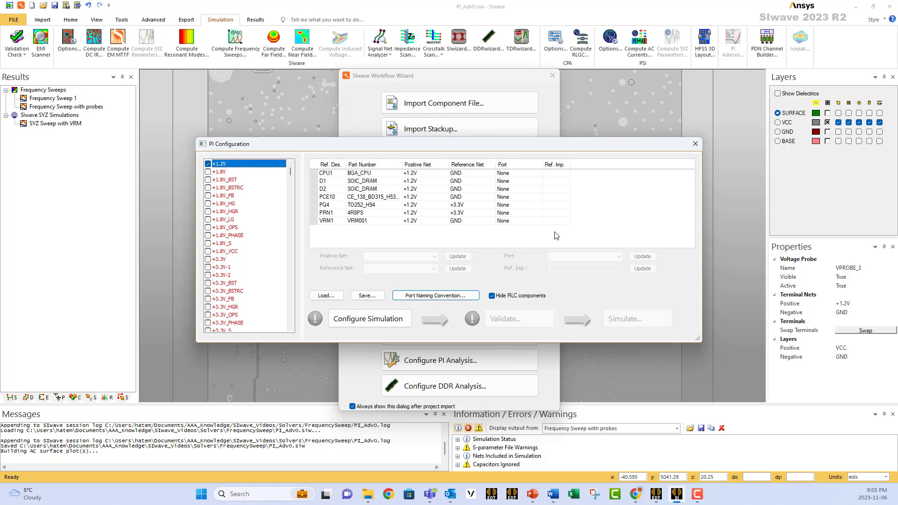
Assign a port to VRM1 and to CPU1 in the PI configuration of the +1.2V net.
left_click(531, 220)
left_click(535, 221)
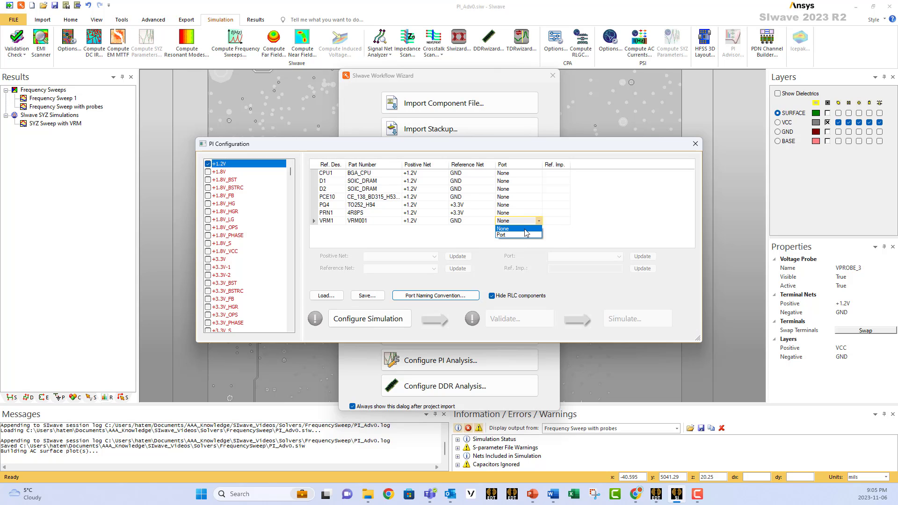
left_click(524, 235)
left_click(532, 173)
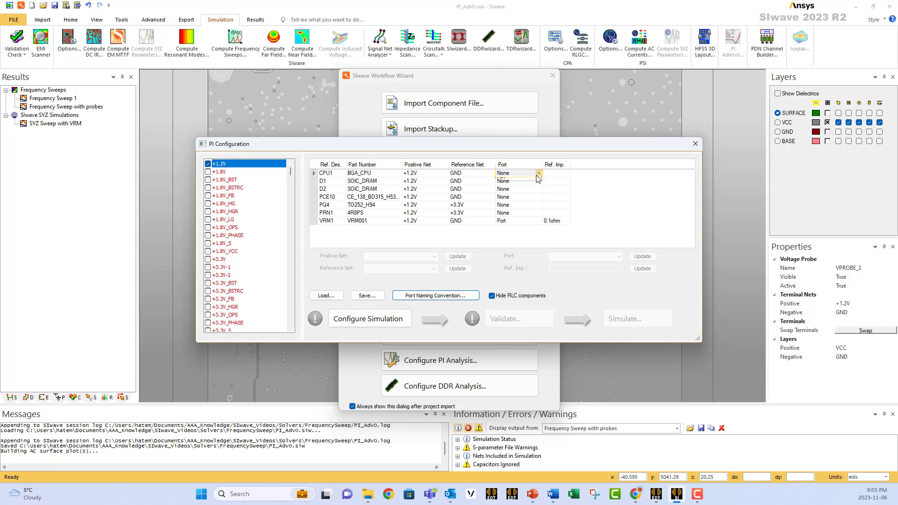
left_click(537, 173)
left_click(532, 188)
Configure the PI simulation, run its validation check and accept the check results.
left_click(376, 324)
left_click(518, 321)
left_click(413, 321)
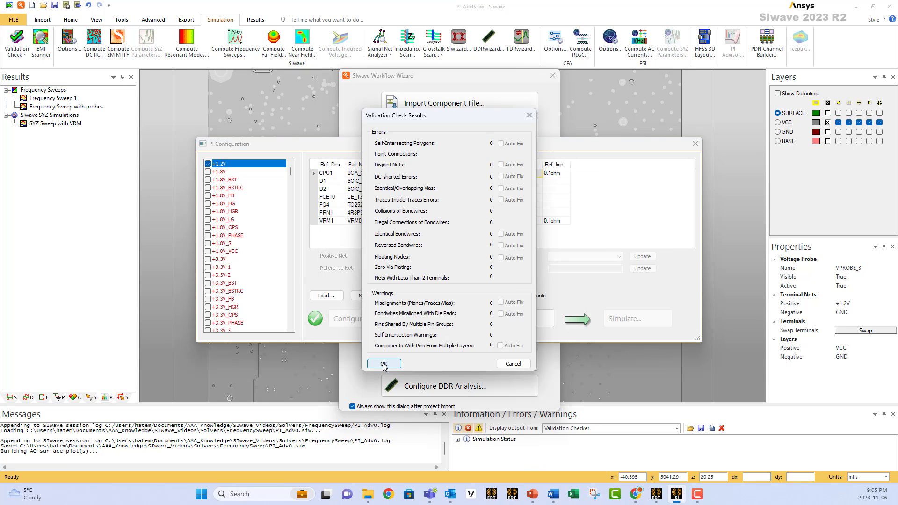
left_click(383, 364)
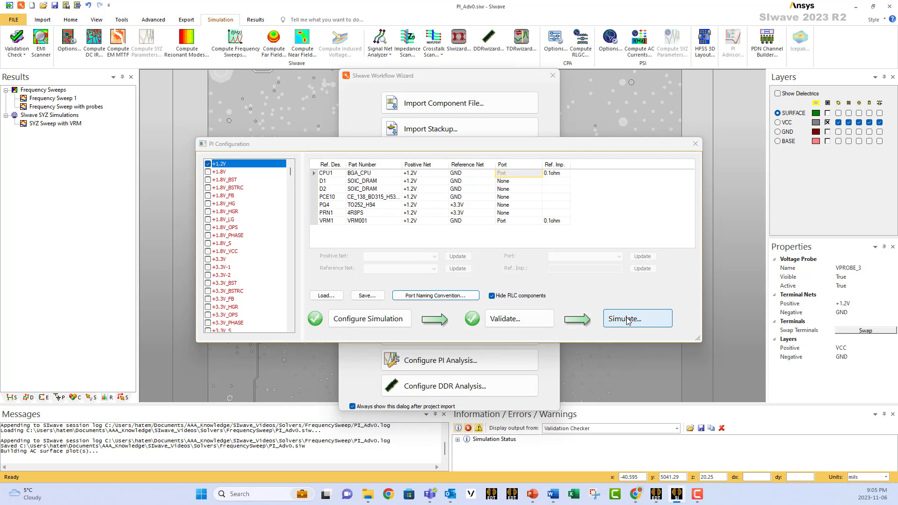
Open the SYZ simulation setup and set the stop frequency of the by-decade range starting at 1kHz to 2GHz.
left_click(616, 322)
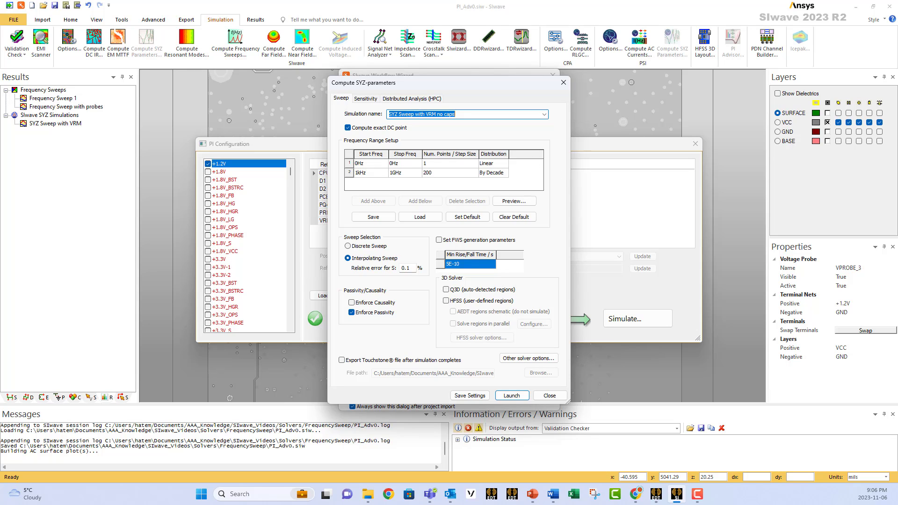
double_click(405, 173)
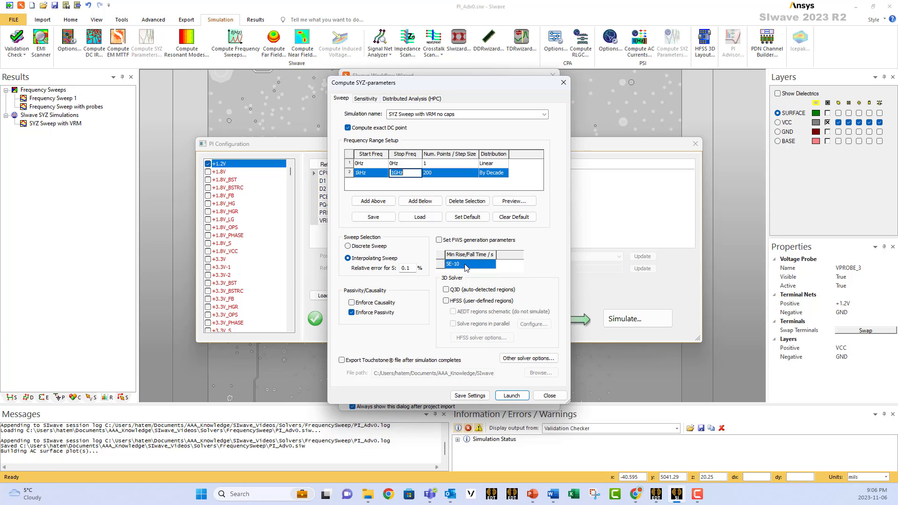
type("2GHz")
key("Return")
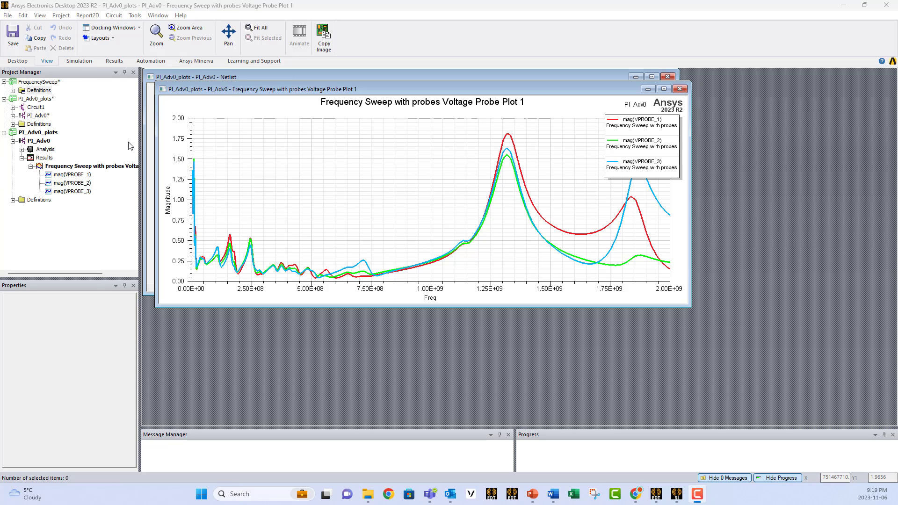
In Electronics Desktop, save the FrequencySweep project as FrequencySweep.aedt and insert a new circuit design into it.
left_click(34, 84)
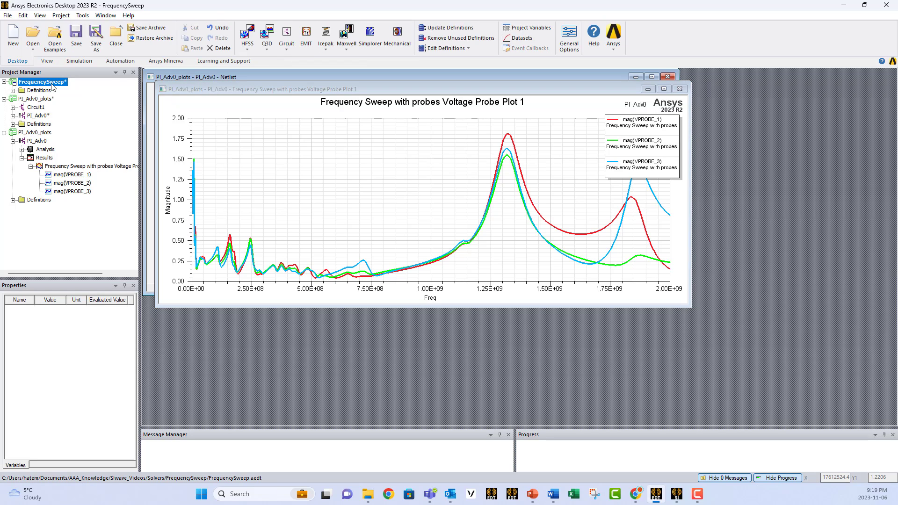
left_click(7, 15)
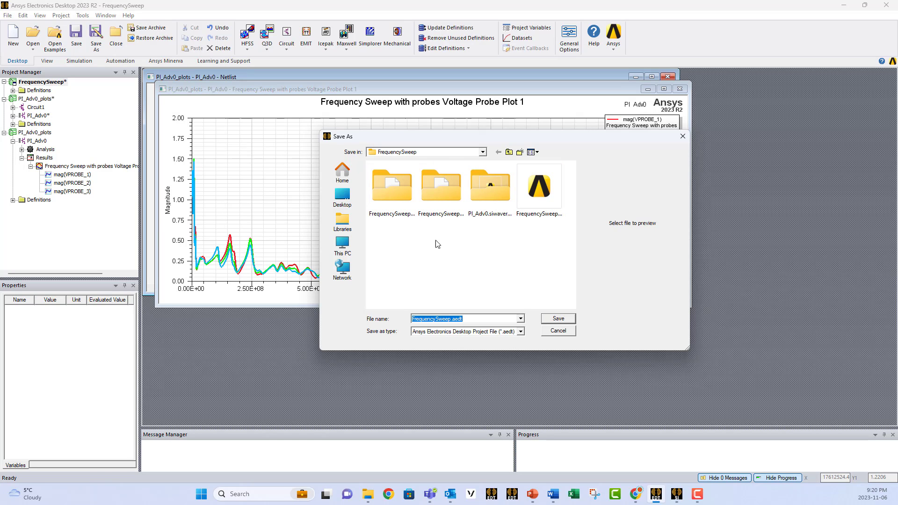
left_click(557, 319)
left_click(61, 15)
left_click(85, 70)
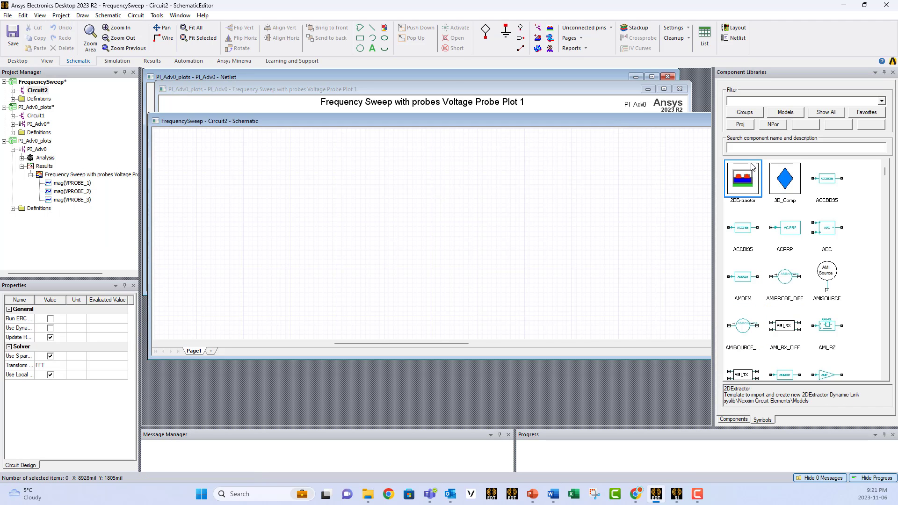
Place a SIwave dynamic link to PI_Adv0.siw in the schematic, using the SYZ Sweep solution.
left_click(758, 148)
type("siwave")
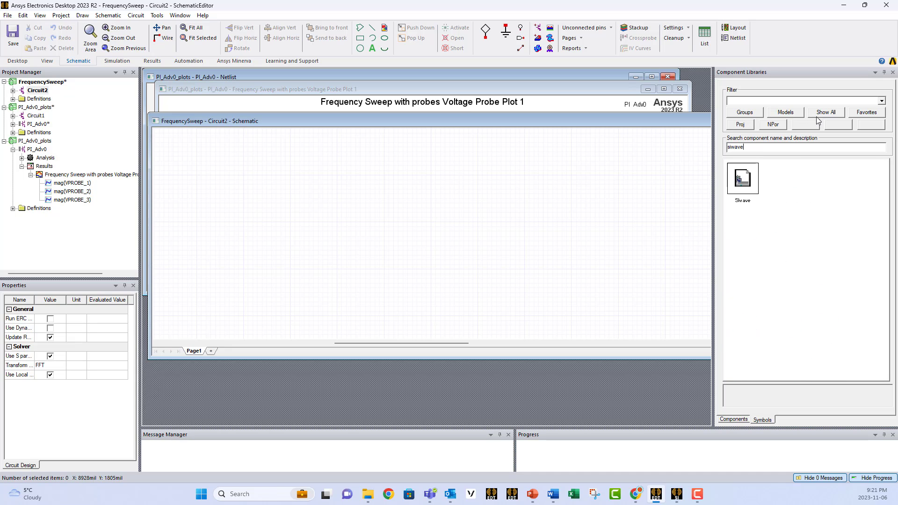
double_click(748, 177)
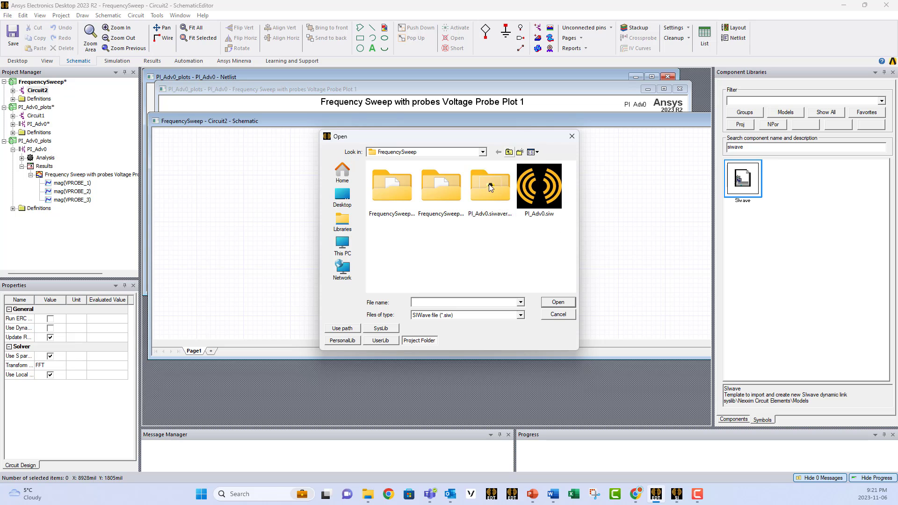
left_click(543, 198)
left_click(558, 303)
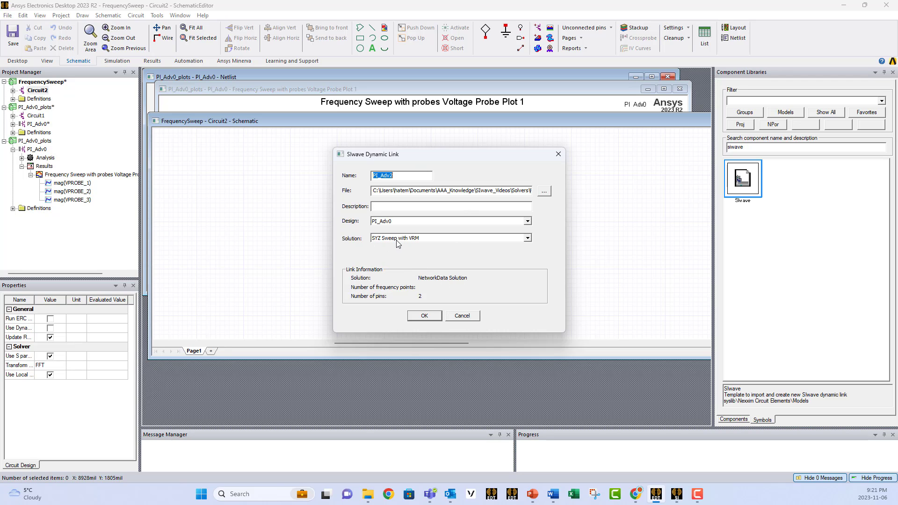
left_click(469, 239)
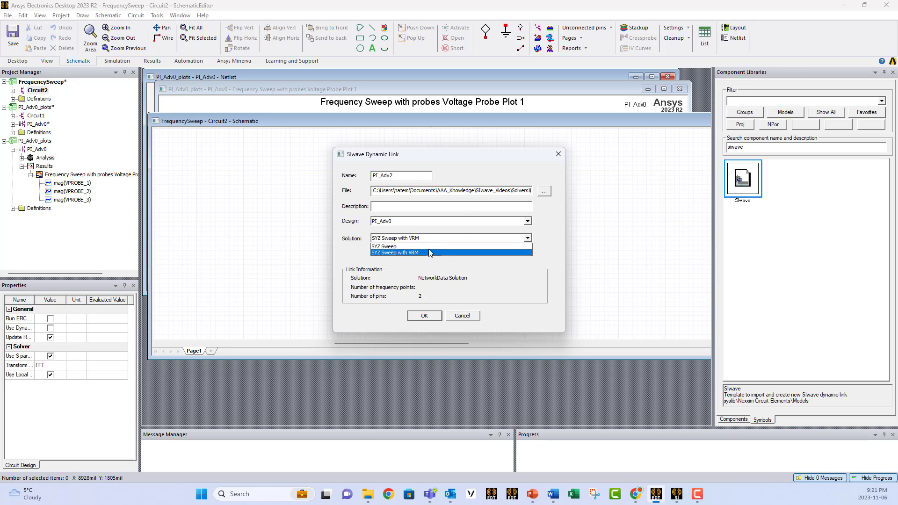
left_click(403, 248)
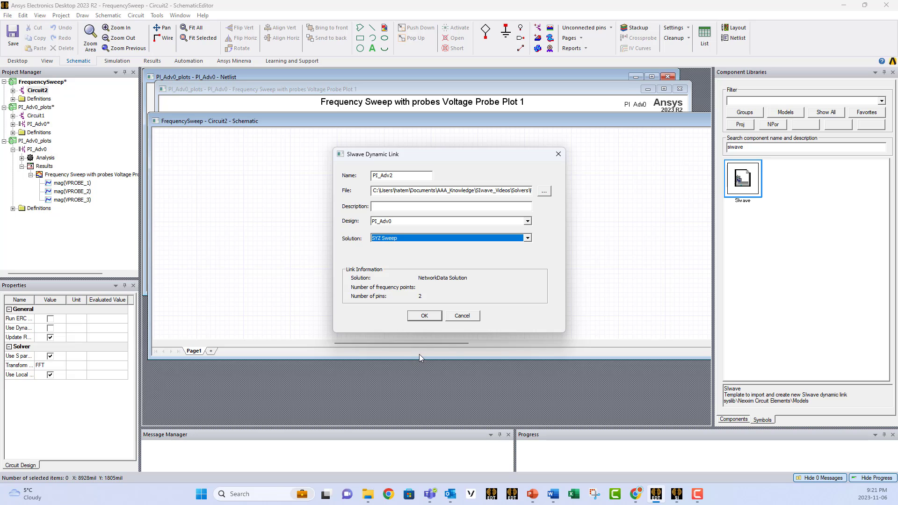
left_click(431, 317)
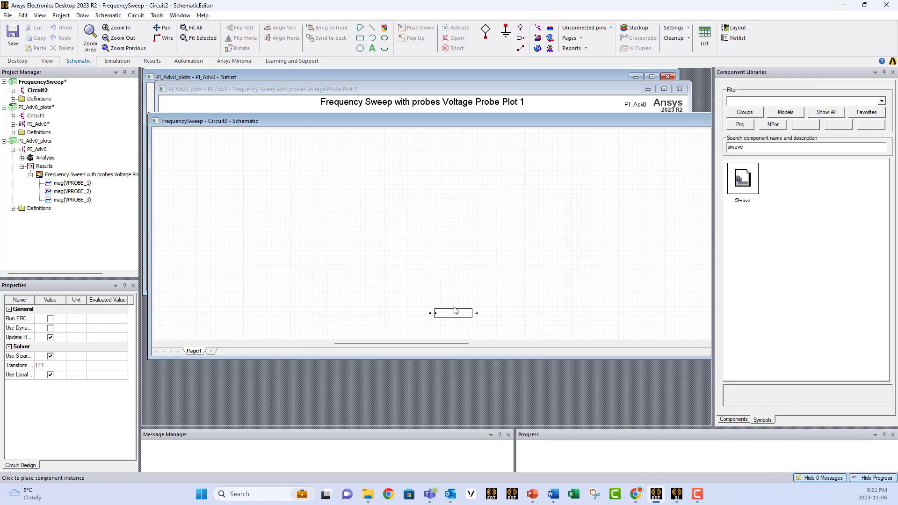
left_click(412, 220)
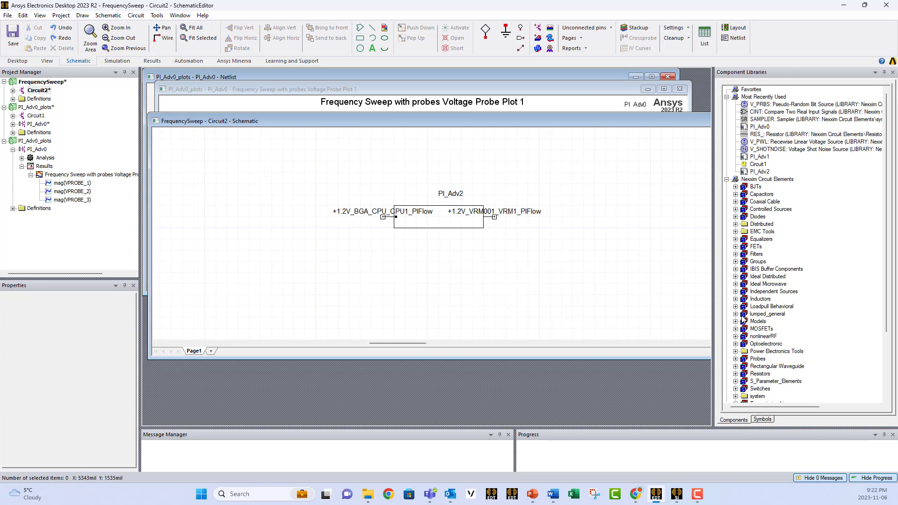
Place a V_PRBS pseudo-random bit source between the VRM1 pin of the SIwave block and ground.
left_click(735, 292)
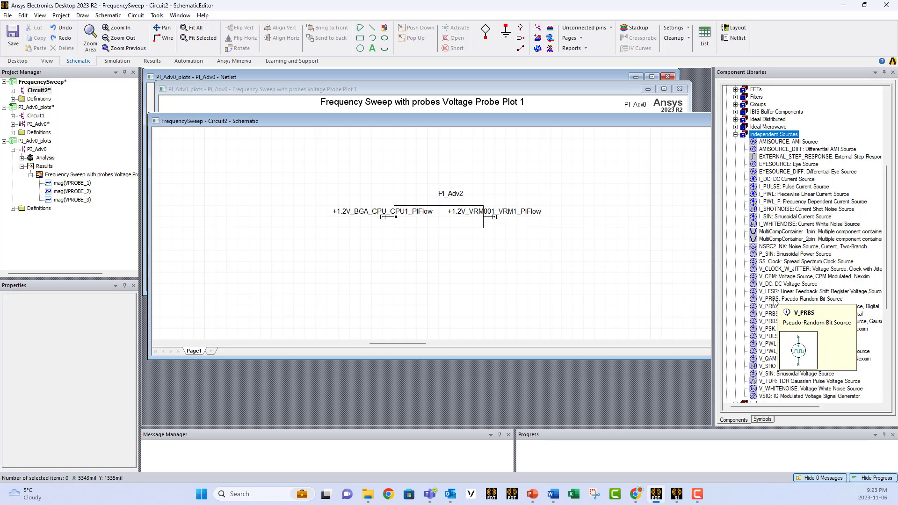
left_click_drag(773, 305, 495, 262)
scroll(805, 173, "up", 2)
scroll(808, 172, "up", 3)
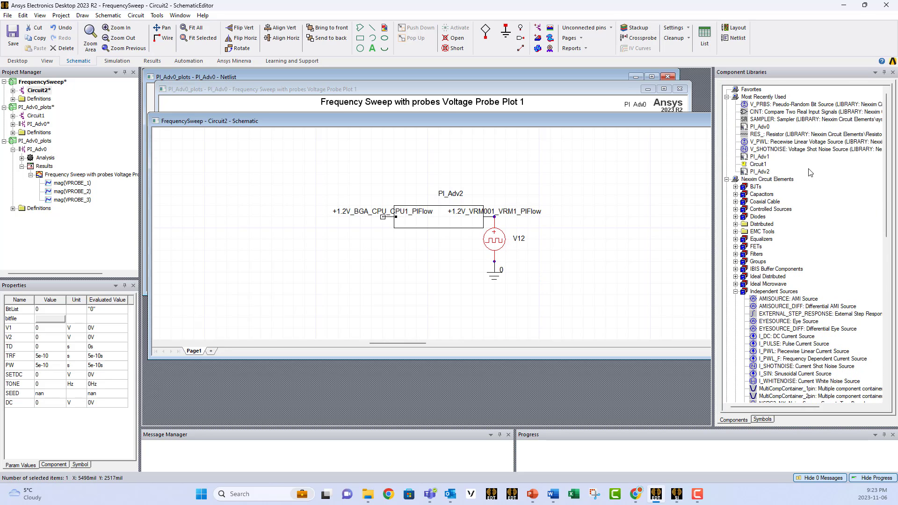
Connect a Resistor component to the CPU1 pin of the SIwave block and ground its other end.
left_click(762, 419)
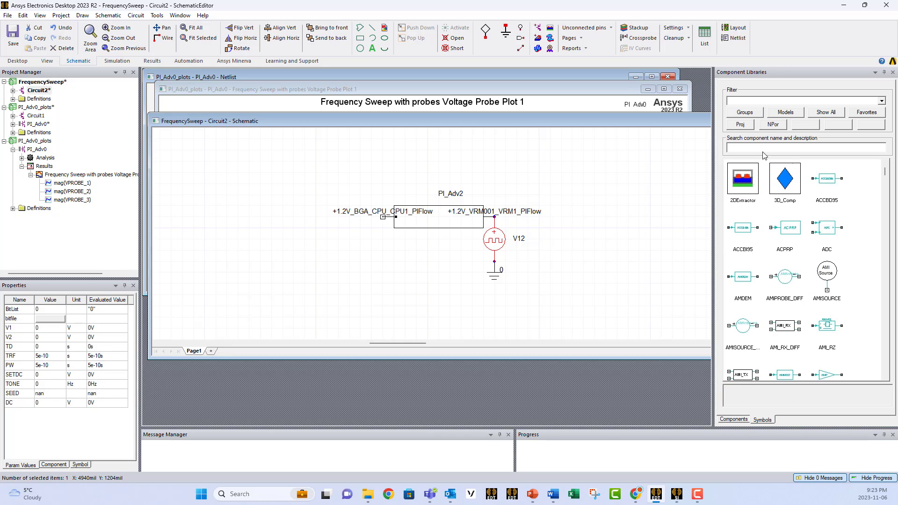
type("resistor")
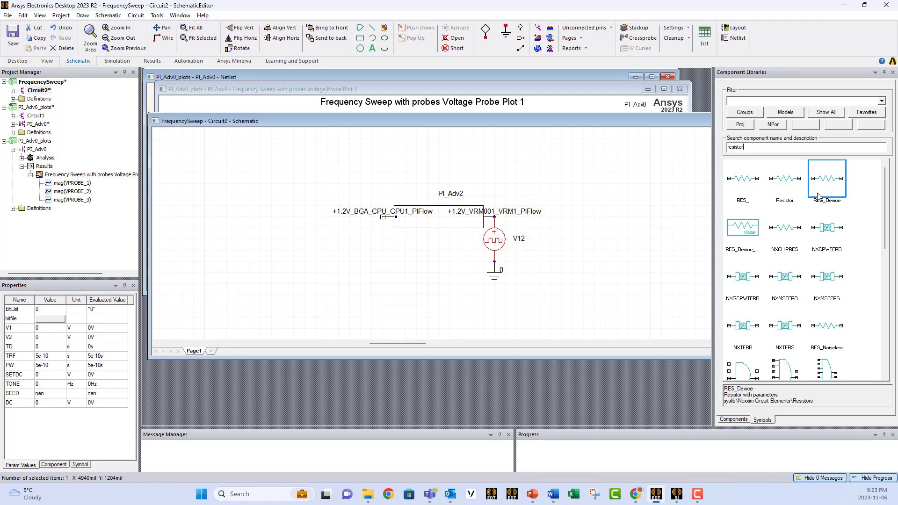
left_click(785, 179)
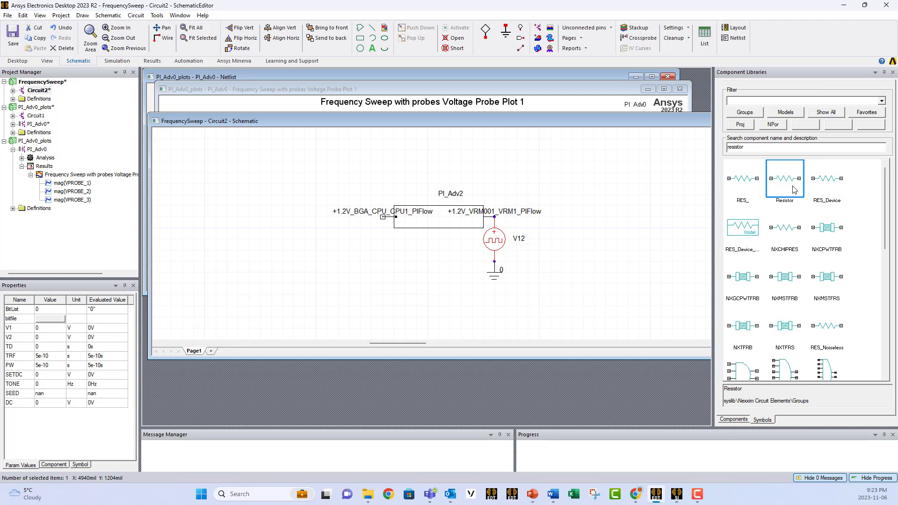
left_click(382, 220)
left_click(505, 31)
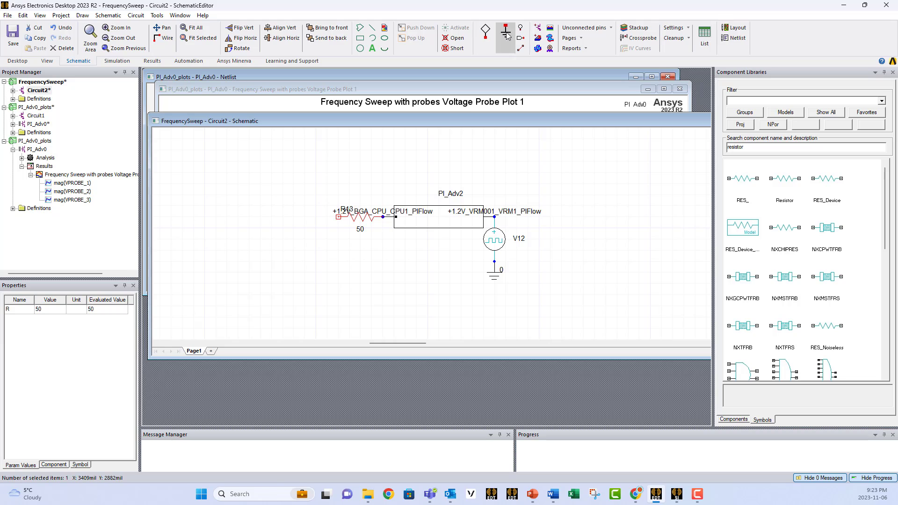
left_click(338, 219)
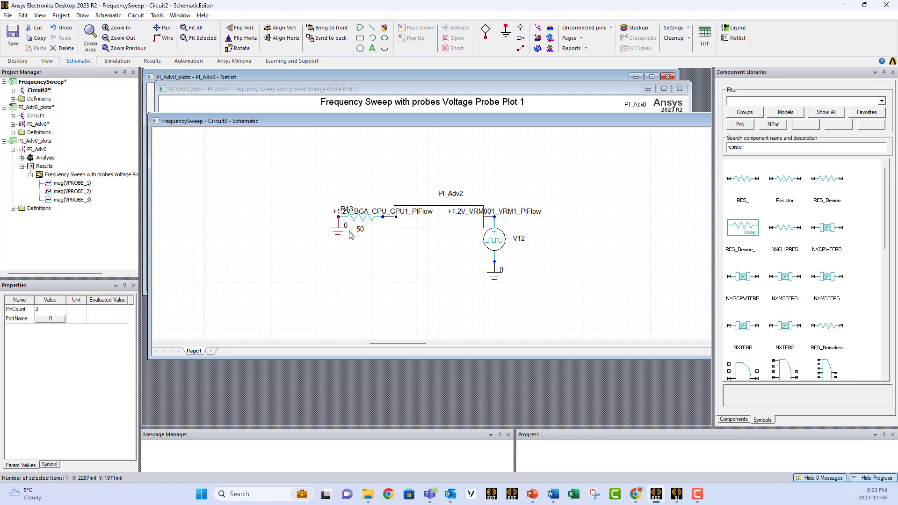
Set the value of the resistor on the CPU1 pin to 1.
left_click(359, 229)
left_click(360, 228)
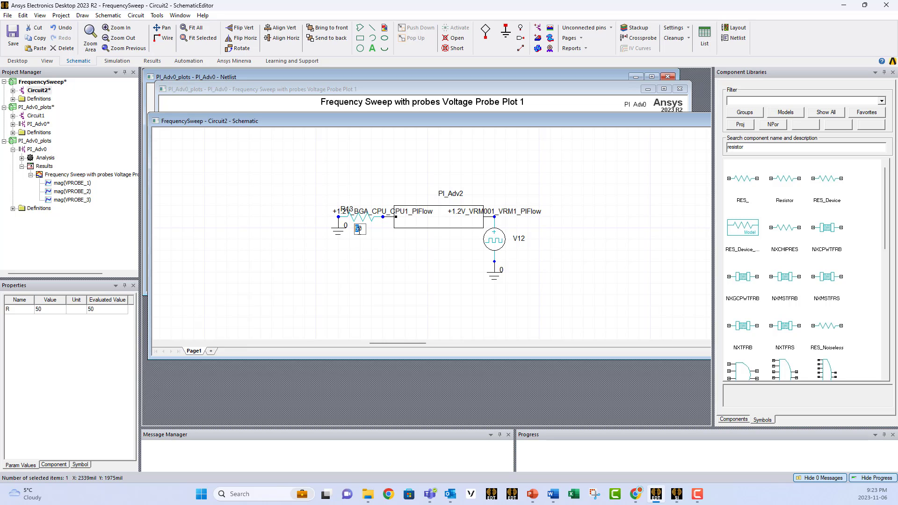
key("BackSpace")
key("BackSpace")
type("1")
left_click(360, 255)
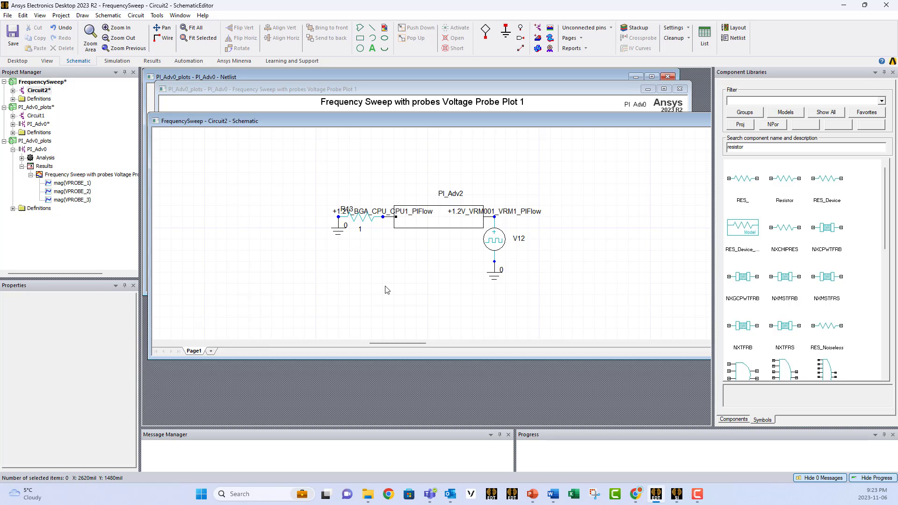
Set the V_PRBS source's rise and fall time TRF to 250 ps, pulse width PW to 500 ps and pulse voltage V2 to 0.2 V.
double_click(494, 239)
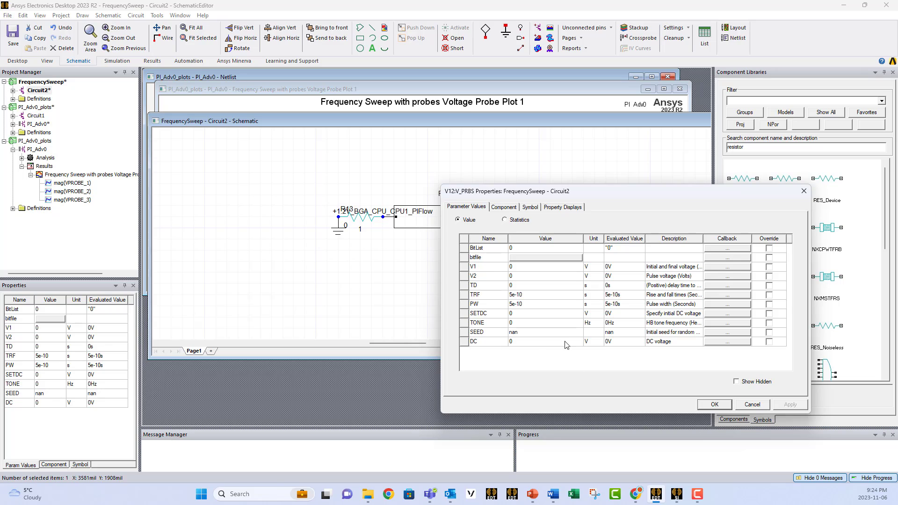
left_click(531, 295)
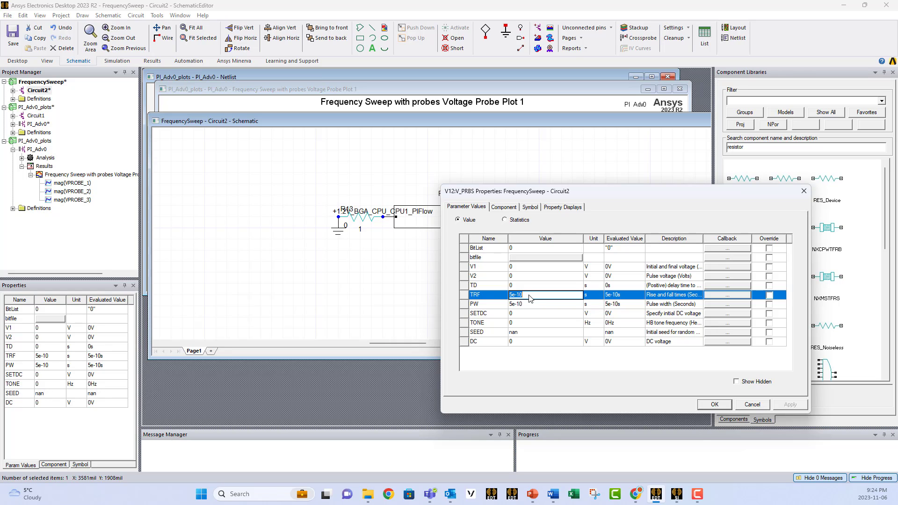
type("250")
key("Return")
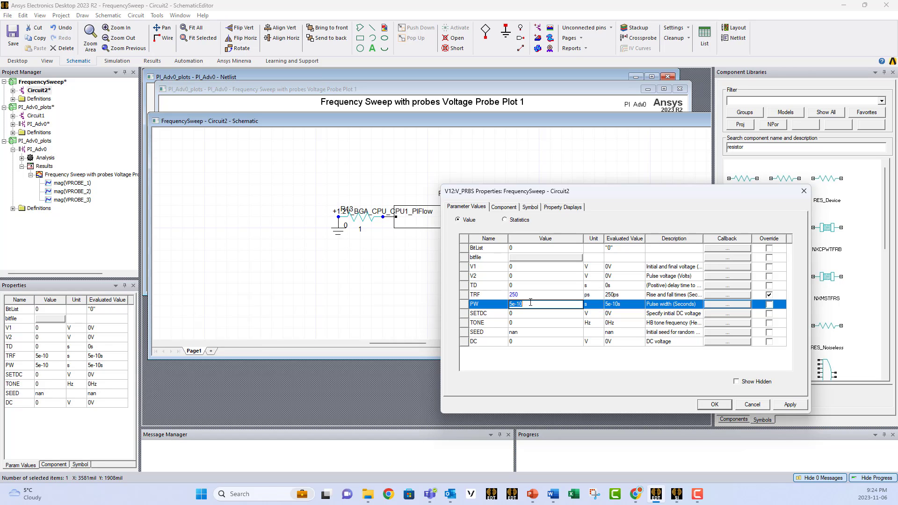
type("500ps")
key("Return")
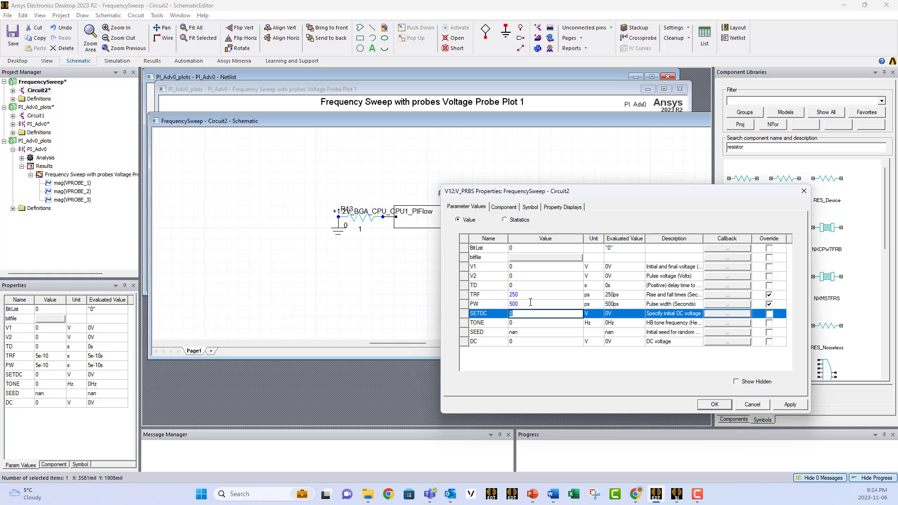
left_click(517, 277)
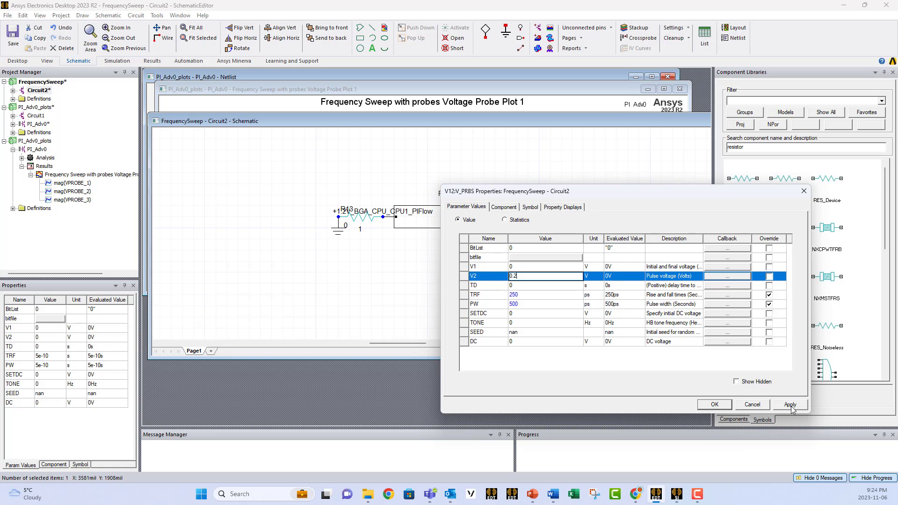
left_click(791, 405)
left_click(704, 407)
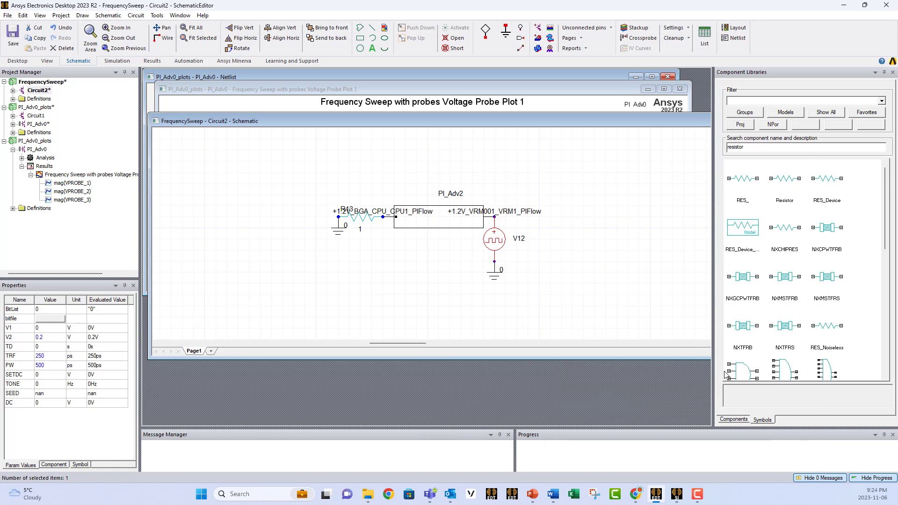
Add a Nexxim transient analysis setup to Circuit2, adjusting its time step and setting the stop time to 100 ns.
left_click(13, 92)
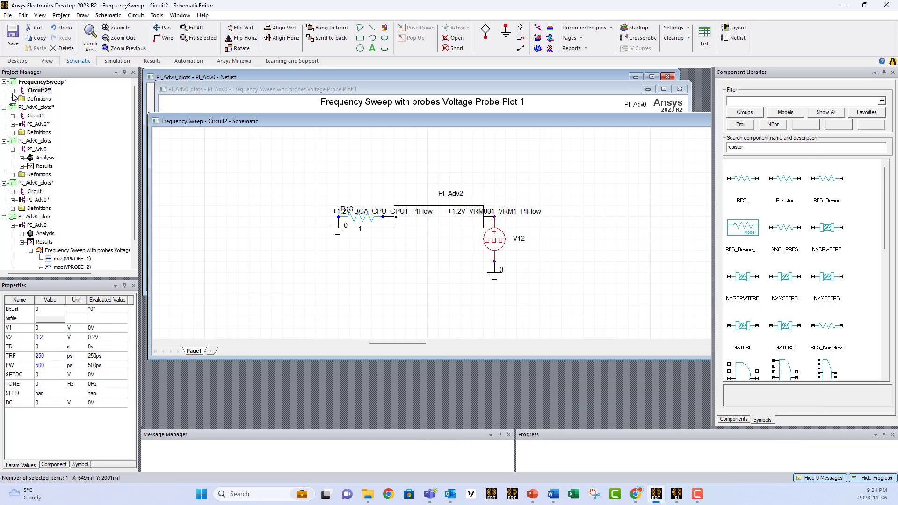
right_click(50, 133)
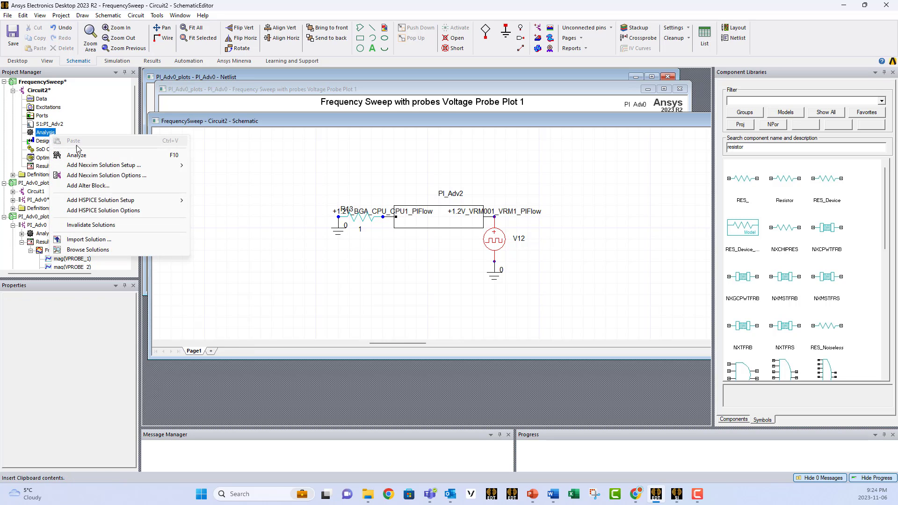
mouse_move(90, 168)
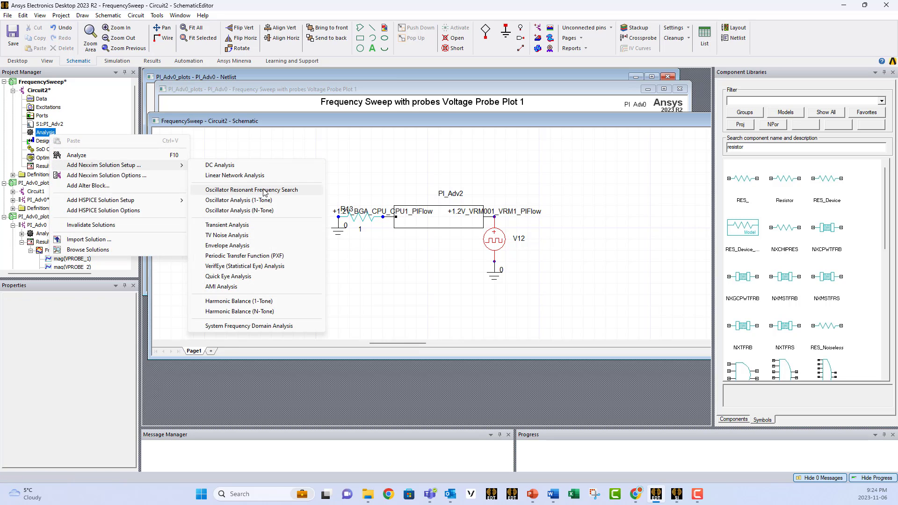
left_click(227, 225)
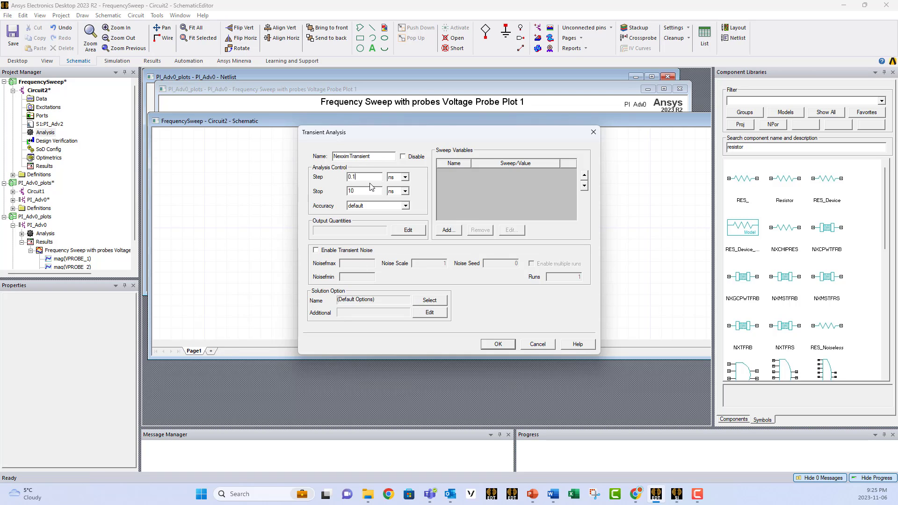
left_click(405, 177)
left_click(398, 196)
left_click_drag(365, 175, 335, 174)
left_click(498, 344)
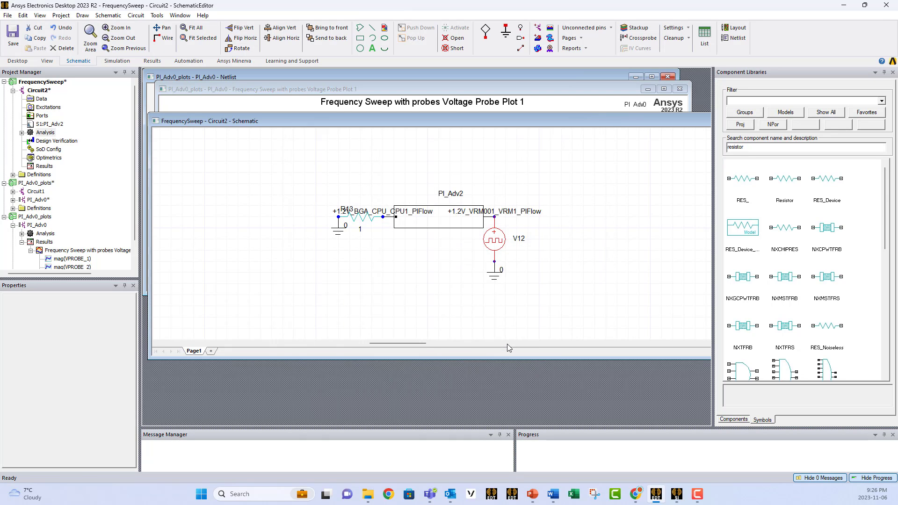
Run the NexximTransient analysis of Circuit2.
left_click(21, 132)
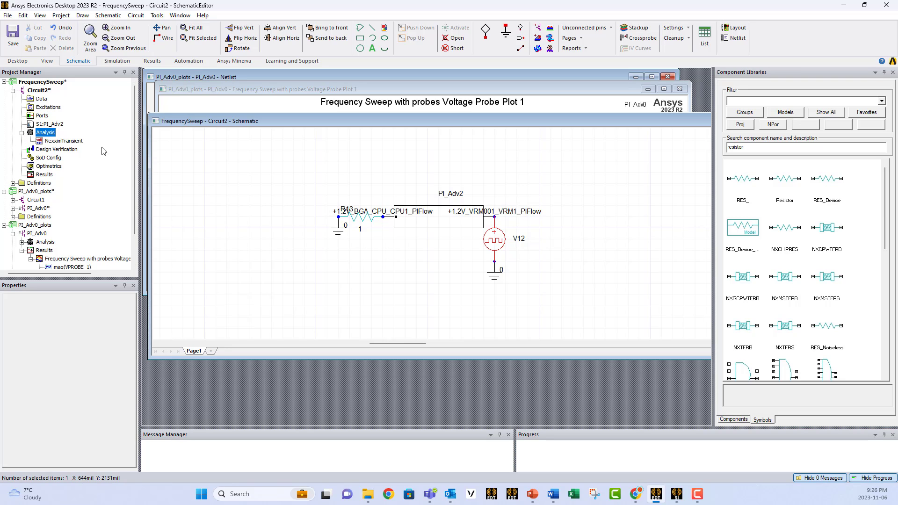
right_click(61, 141)
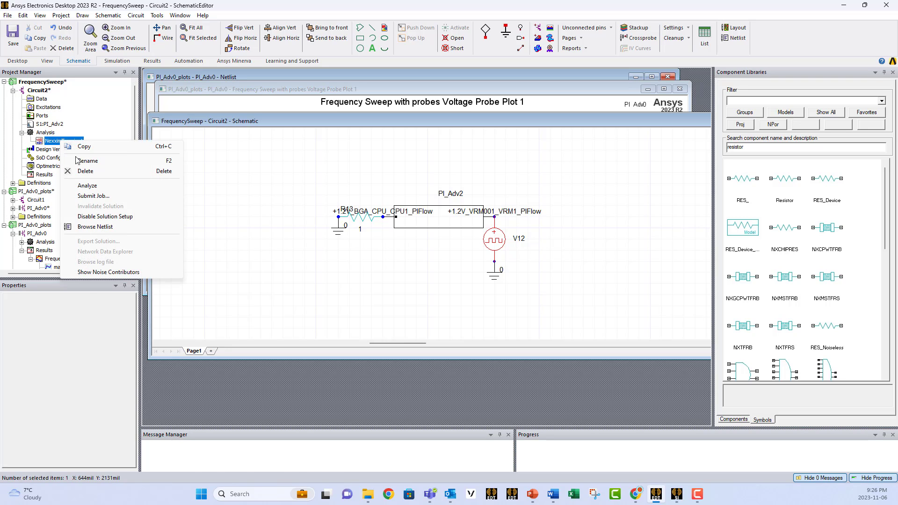
left_click(91, 187)
right_click(42, 175)
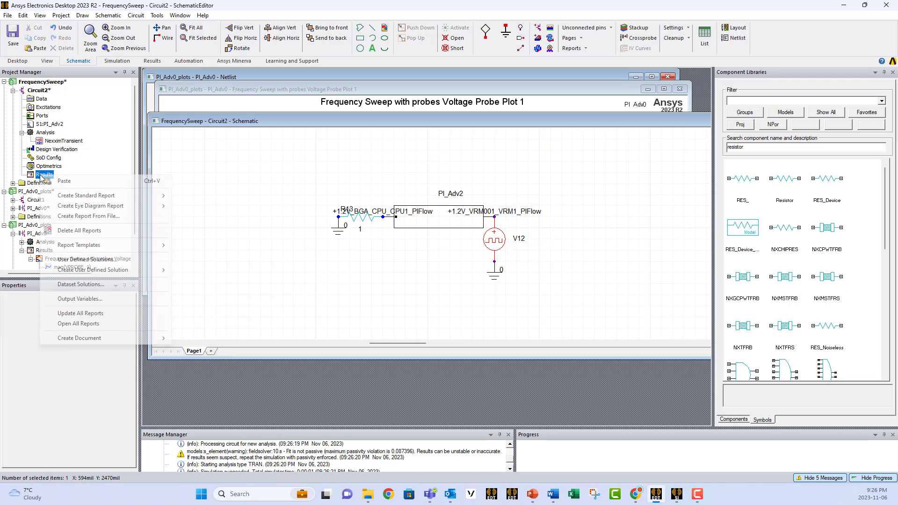
mouse_move(67, 198)
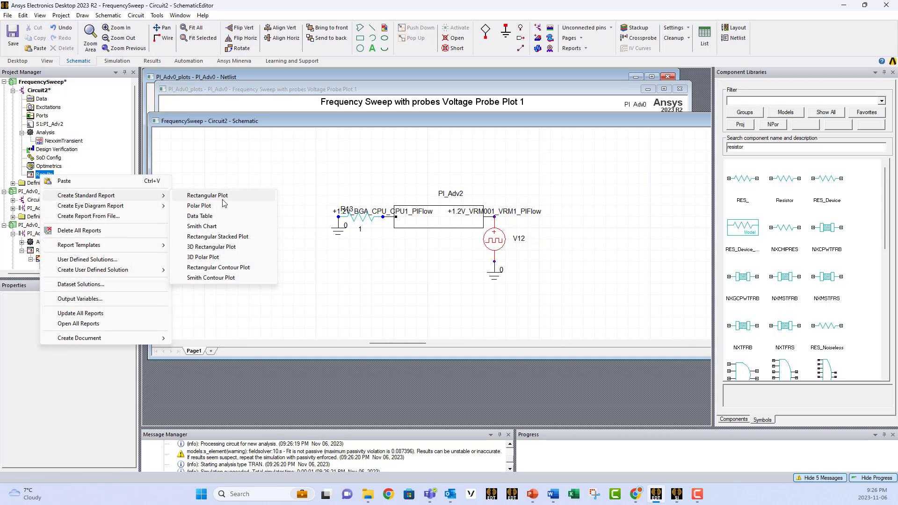
left_click(216, 196)
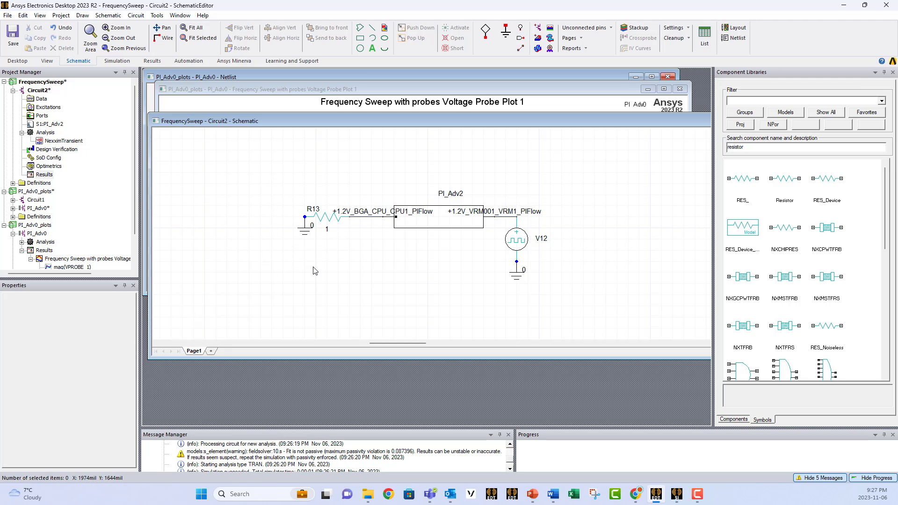
Create a rectangular plot of the voltage V(net_1) over time from the NexximTransient solution.
right_click(45, 175)
mouse_move(154, 196)
left_click(206, 196)
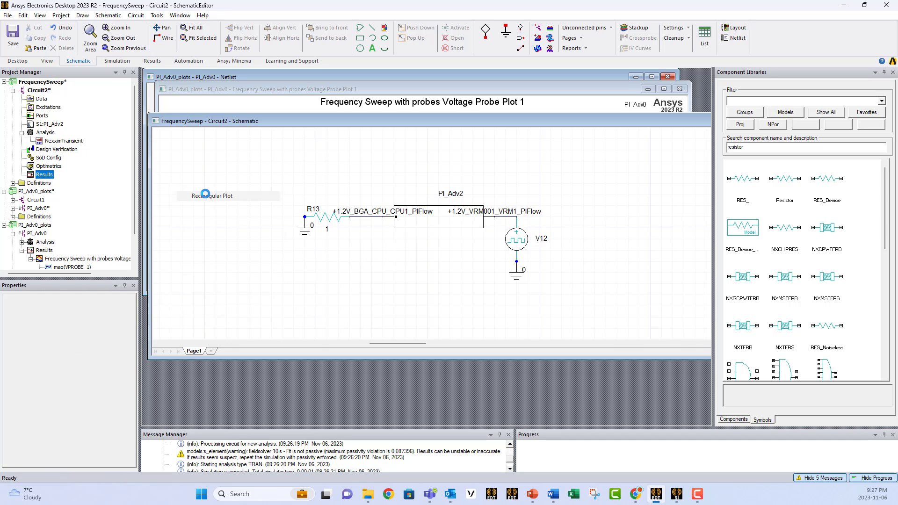
left_click(420, 314)
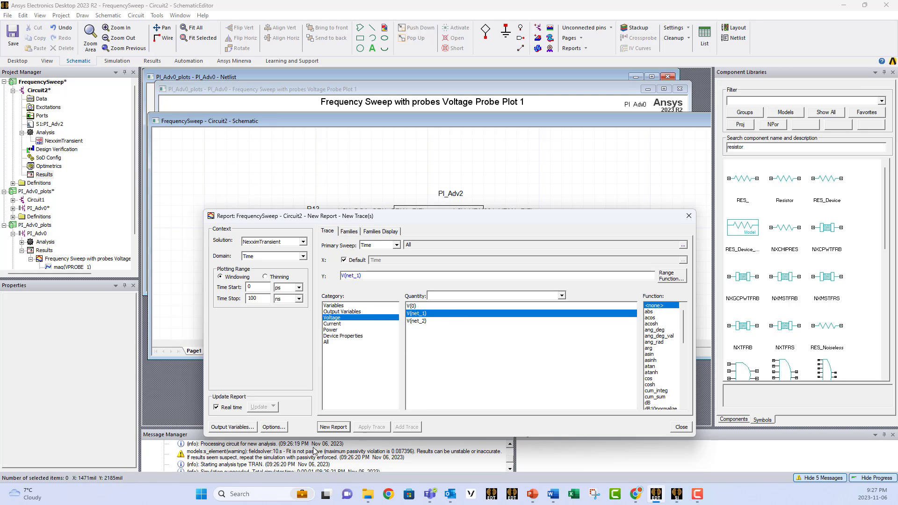
left_click(333, 427)
left_click(682, 427)
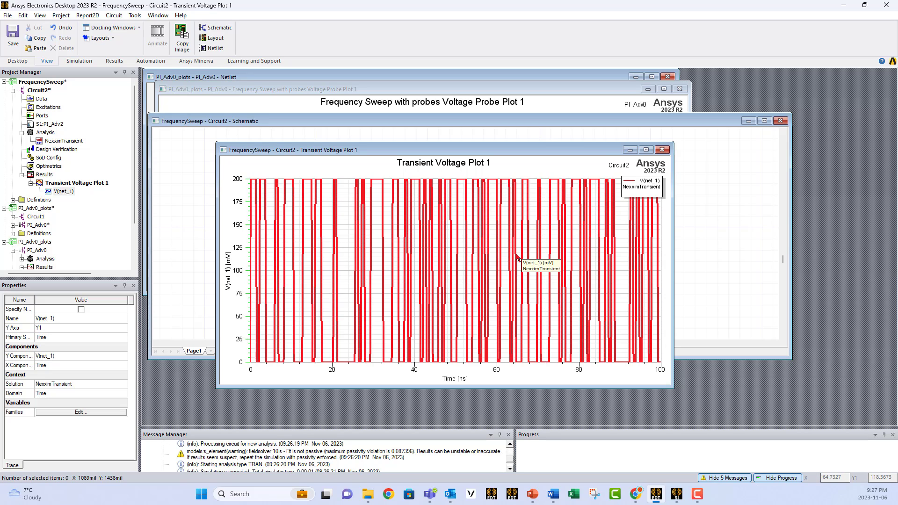
Create a second rectangular plot in the Spectral domain showing dB(V(net_1)) from the NexximTransient solution.
left_click(45, 175)
right_click(45, 177)
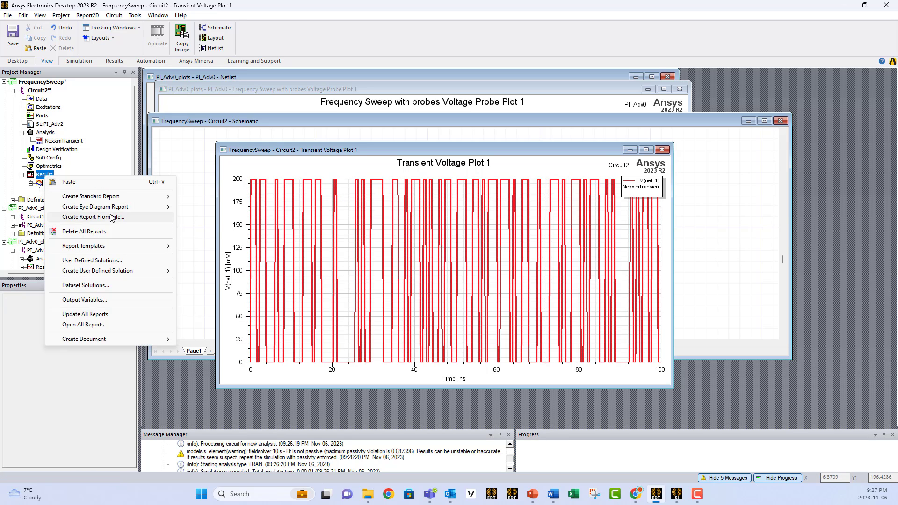
mouse_move(138, 198)
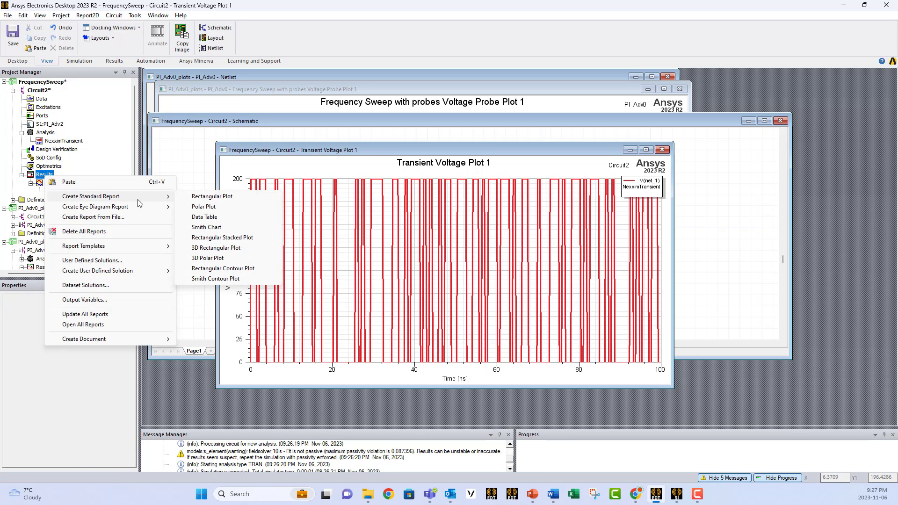
left_click(205, 196)
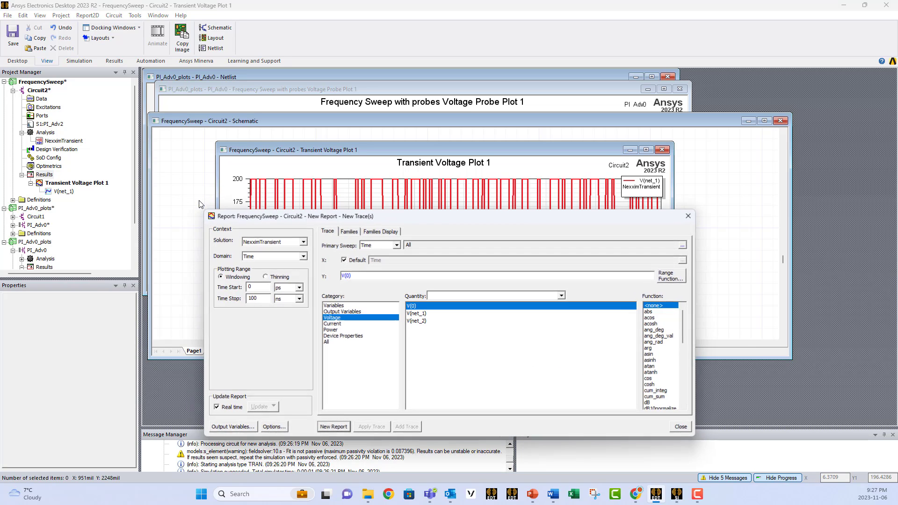
left_click(303, 256)
left_click(289, 273)
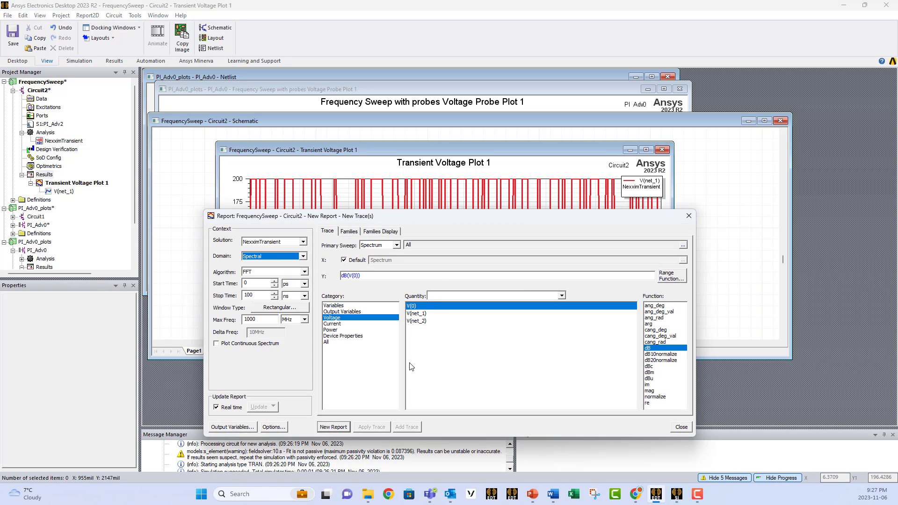
left_click(420, 314)
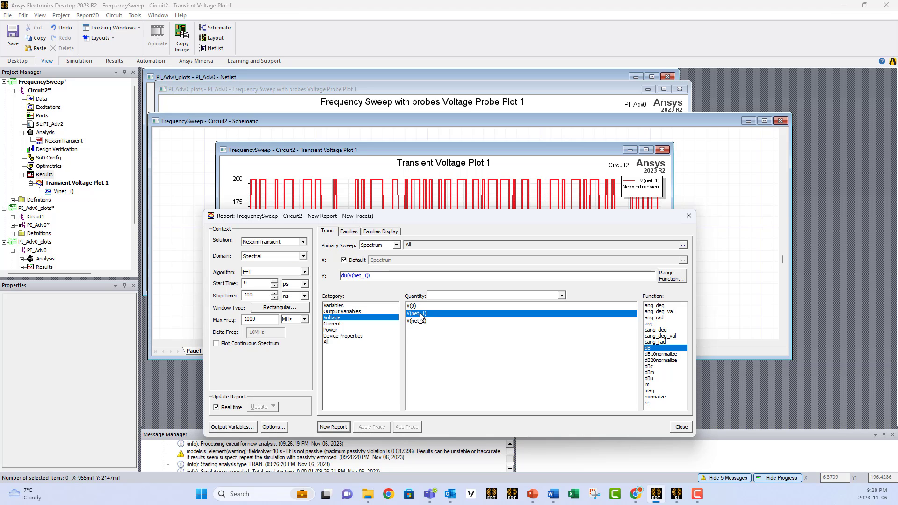
left_click(340, 428)
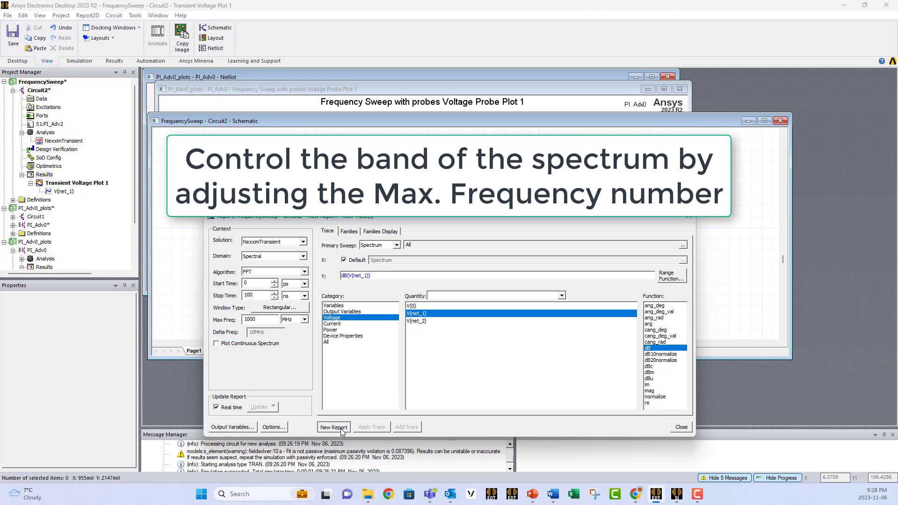
left_click(676, 428)
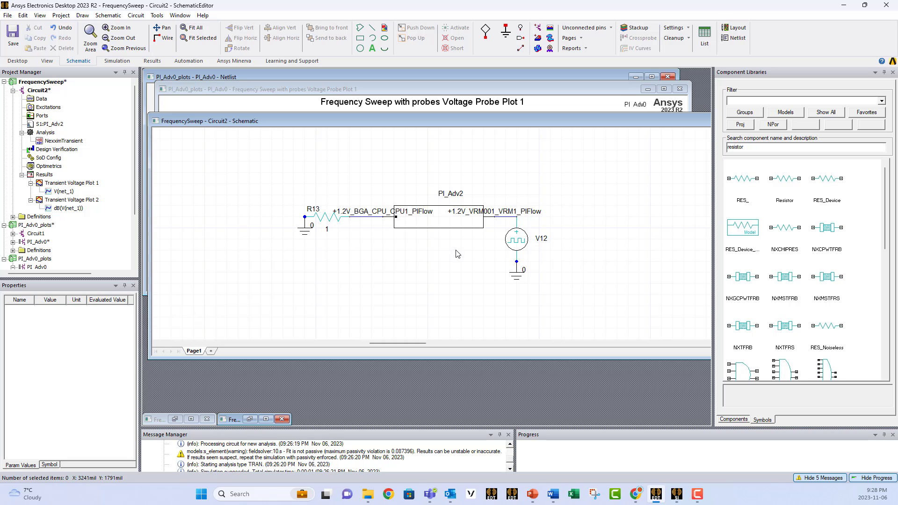
Push excitations from the NexximTransient solution to the linked SIwave block in the schematic.
left_click(439, 222)
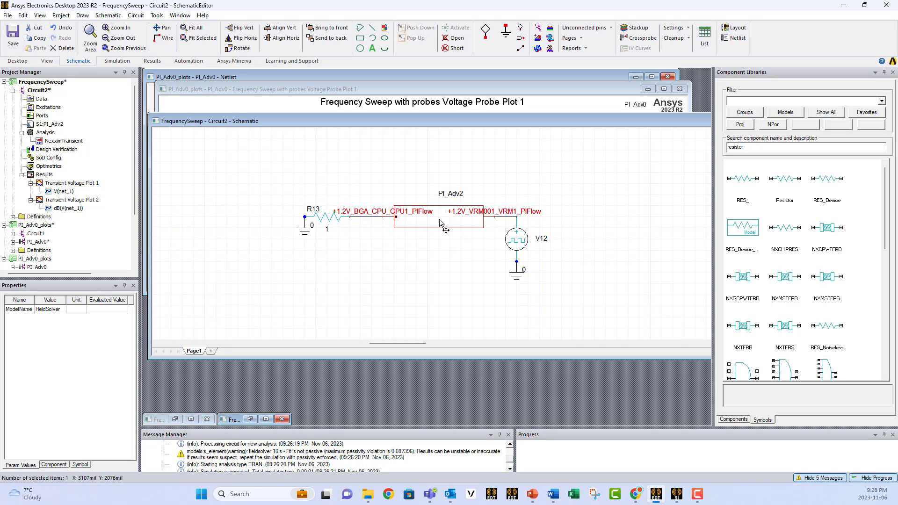
right_click(440, 223)
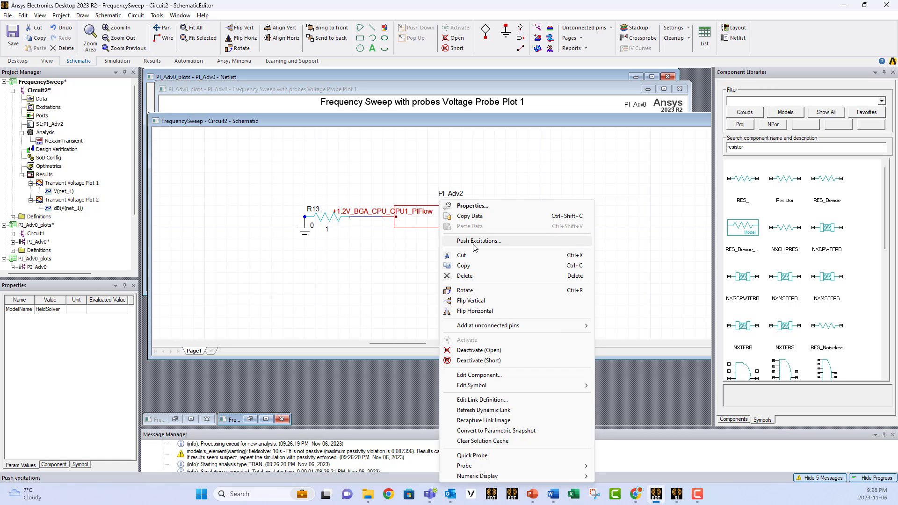
left_click(475, 242)
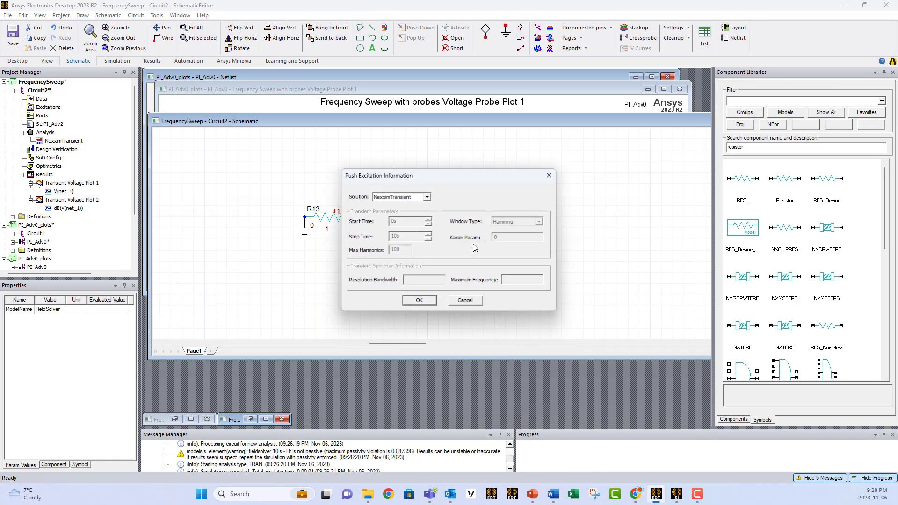
left_click(419, 300)
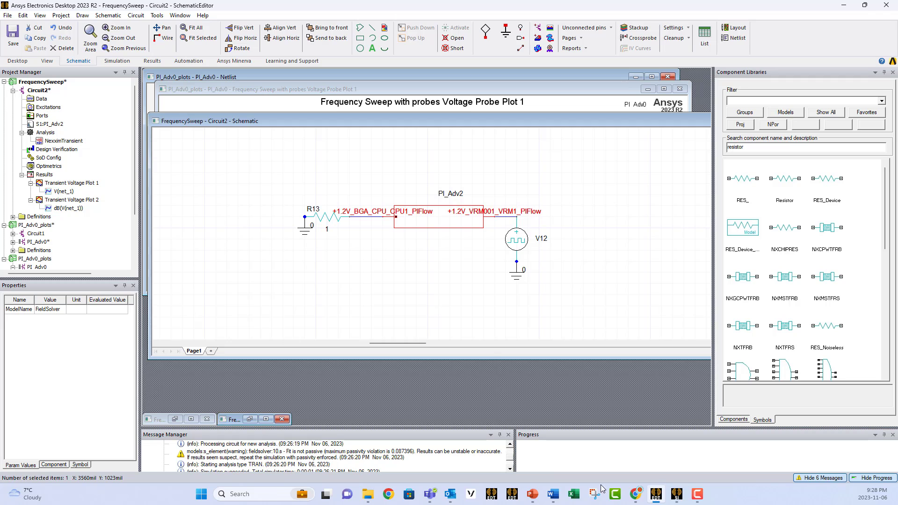
Switch to SIwave and launch a frequency sweep named Frequency Sweep from circuit, using sources defined in the external file.
left_click(675, 428)
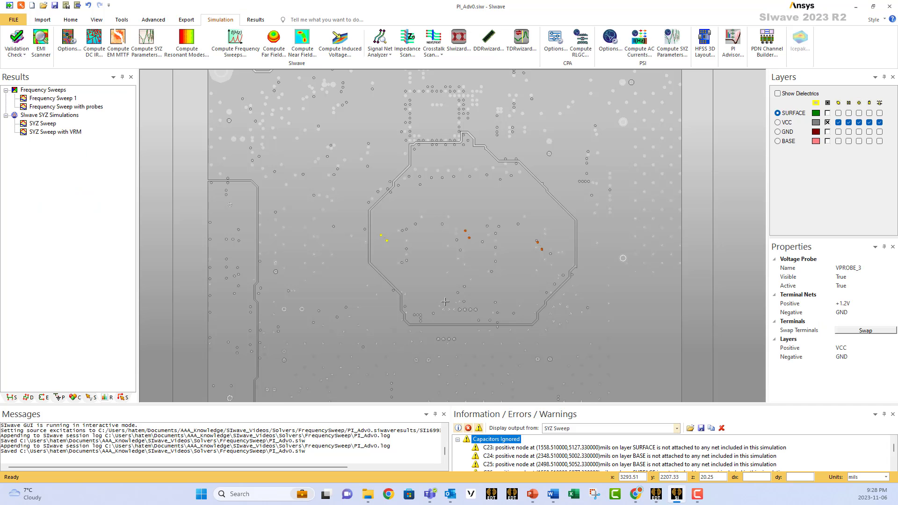
mouse_move(416, 290)
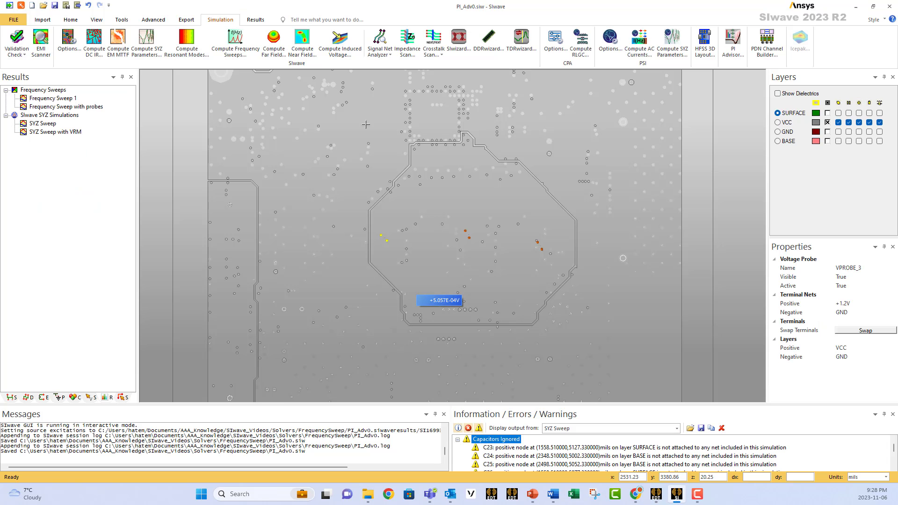
left_click(226, 42)
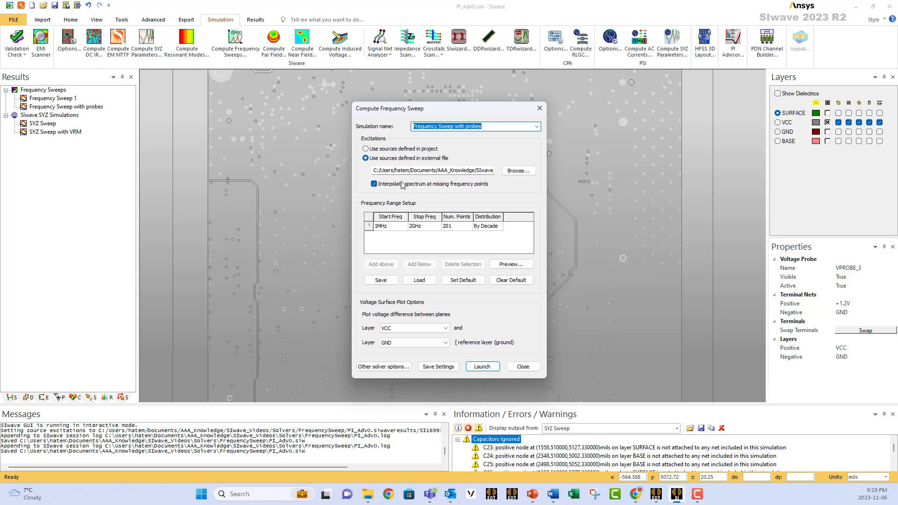
left_click(484, 367)
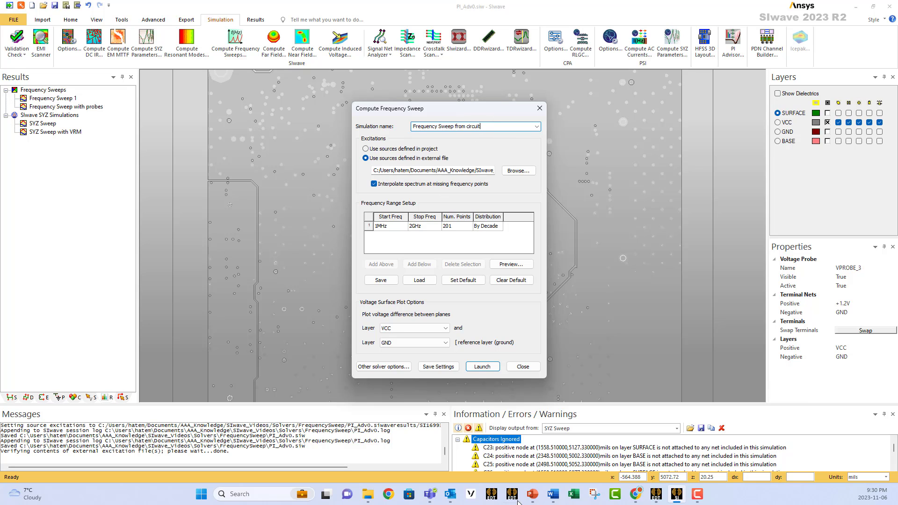
left_click(481, 367)
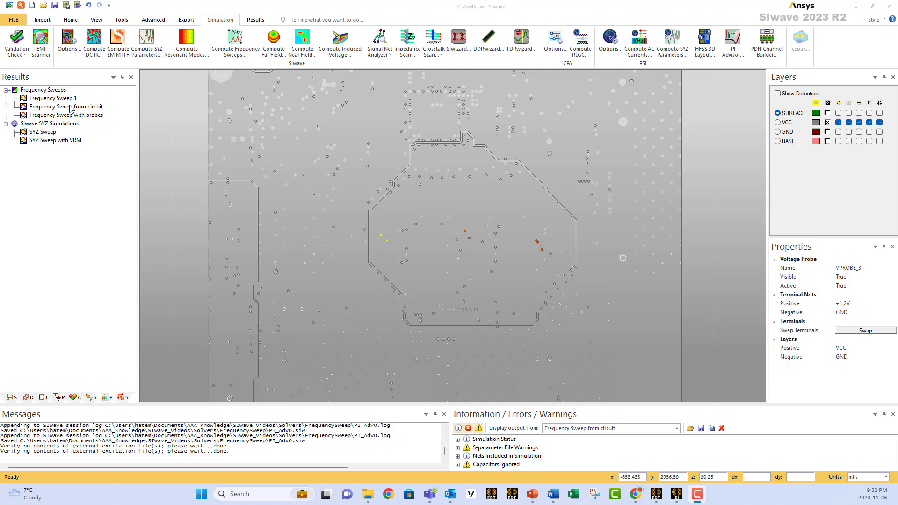
Create a magnitude plot of VPROBE_1, VPROBE_2 and VPROBE_3 from the Frequency Sweep from circuit results.
right_click(71, 108)
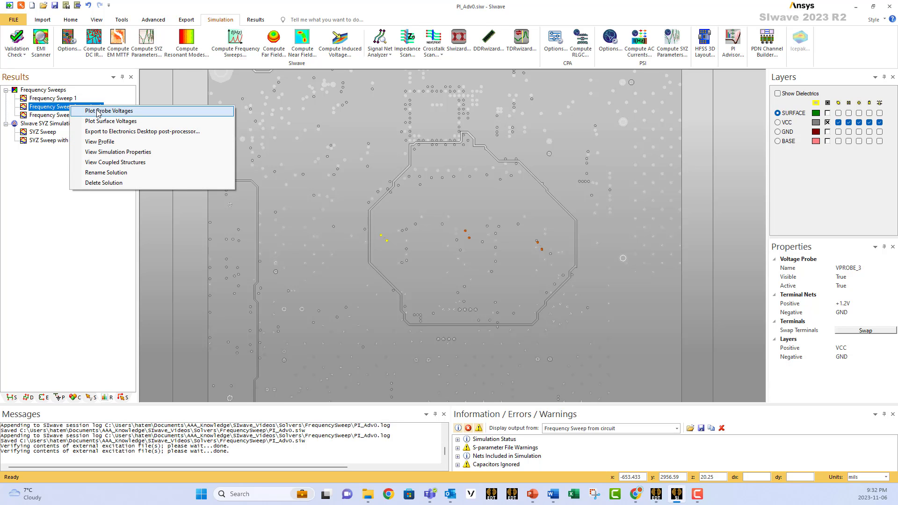
left_click(99, 112)
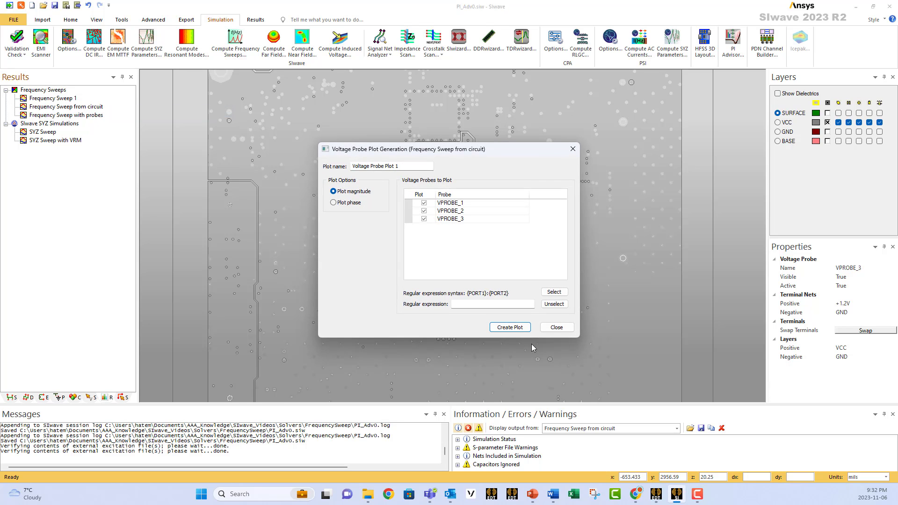
left_click(509, 326)
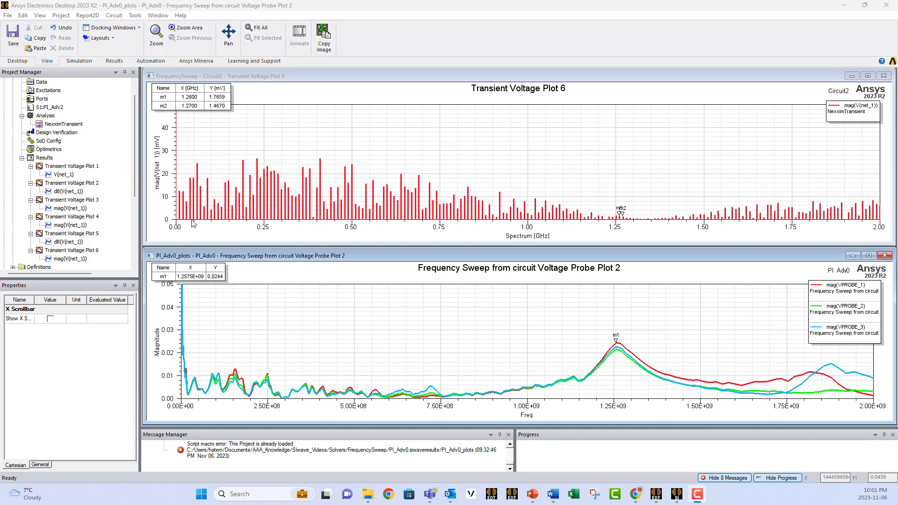
Move the marker tables of Transient Voltage Plot 6 and Voltage Probe Plot 2 inward, away from the vertical axes.
left_click_drag(192, 91, 372, 92)
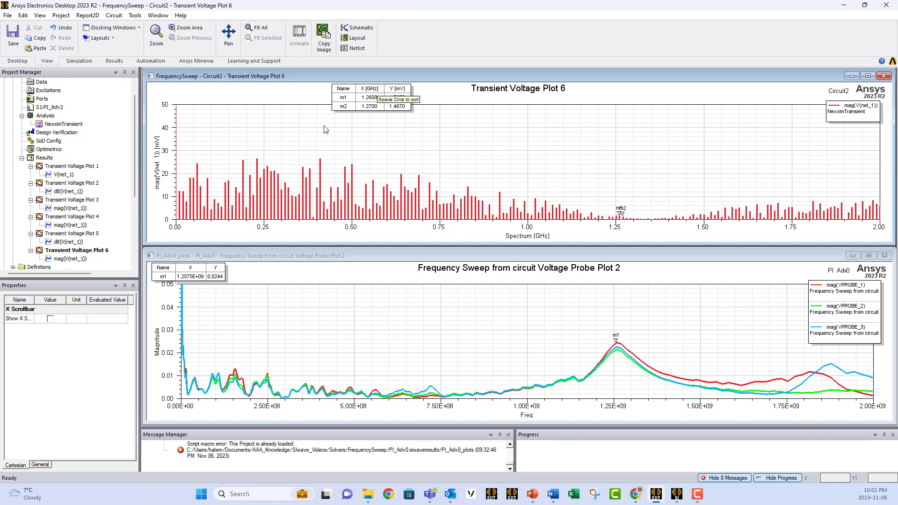
left_click_drag(199, 268, 335, 274)
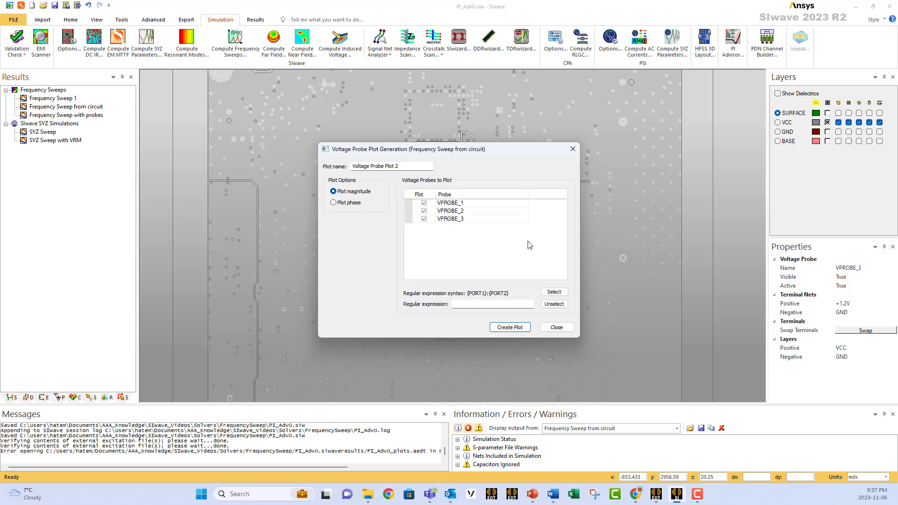
Plot the surface voltages for Frequency Sweep from circuit in SIwave and animate them from 1.000000E+06 to 2.000000E+09 Hz.
left_click(557, 327)
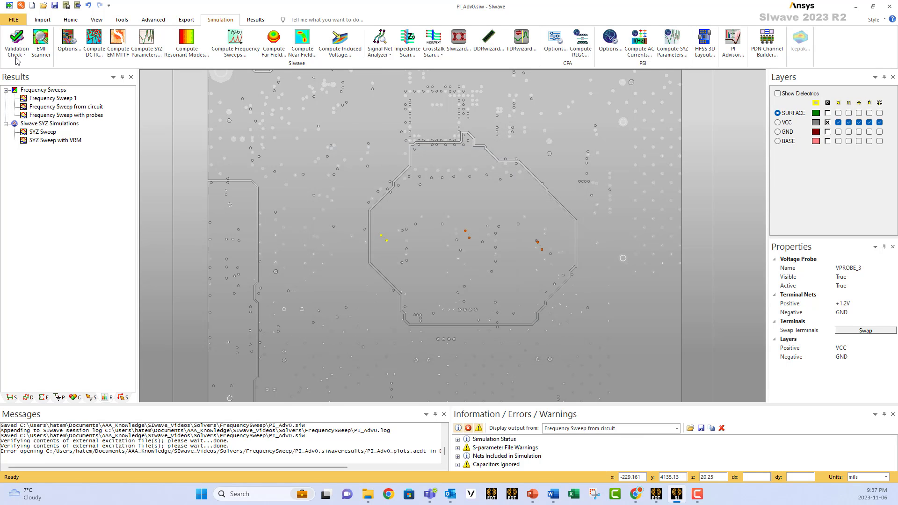
right_click(55, 109)
left_click(114, 124)
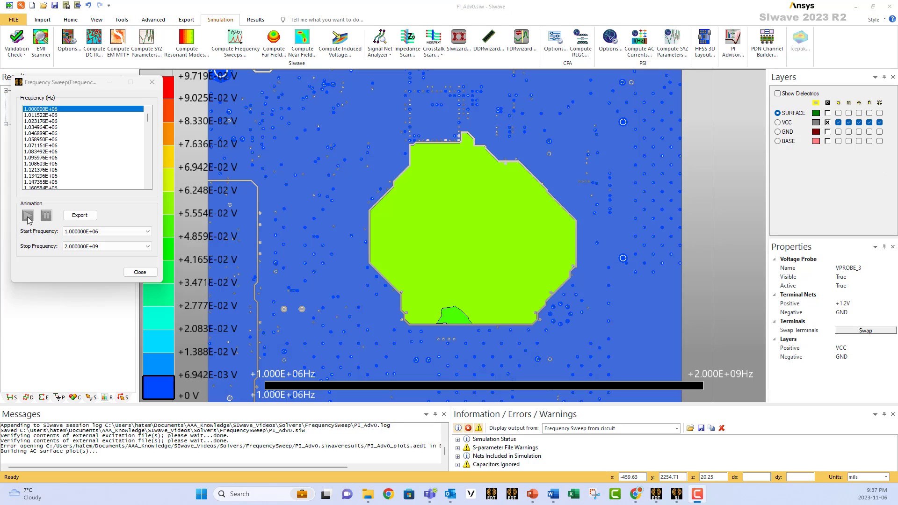
left_click(28, 216)
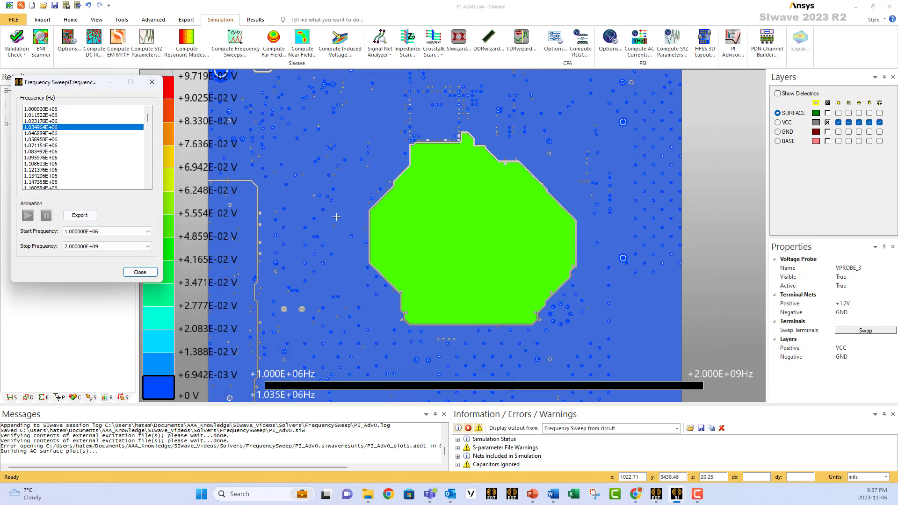
mouse_move(337, 217)
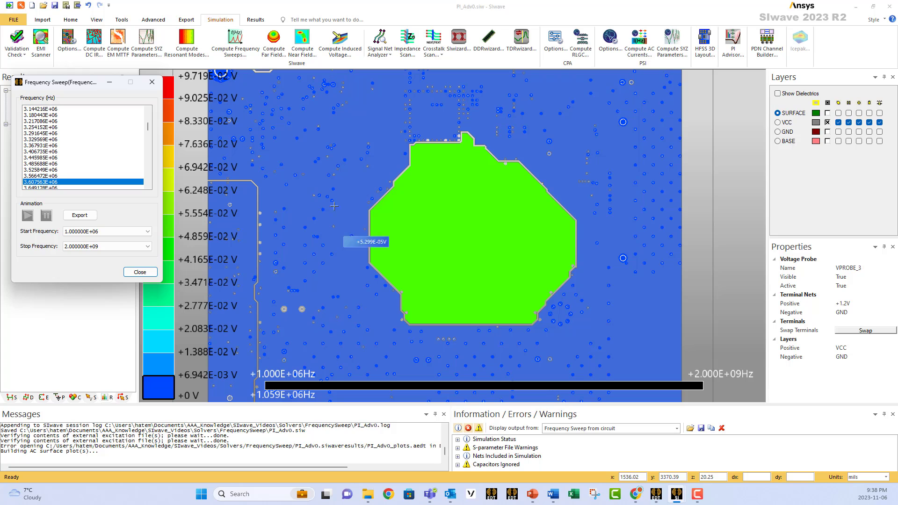
mouse_move(222, 84)
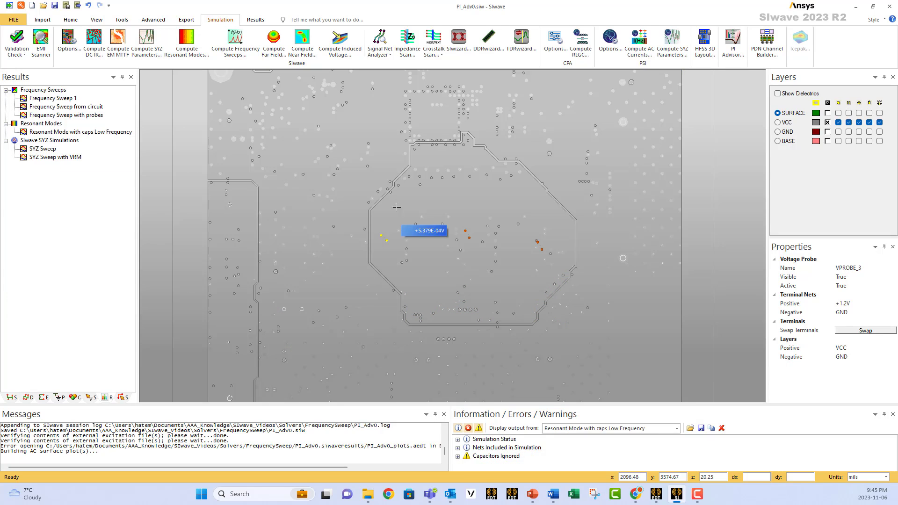
Launch the resonant mode simulation Resonant Mode with caps Low Frequency with the minimum frequency set to 1GHz.
left_click(190, 44)
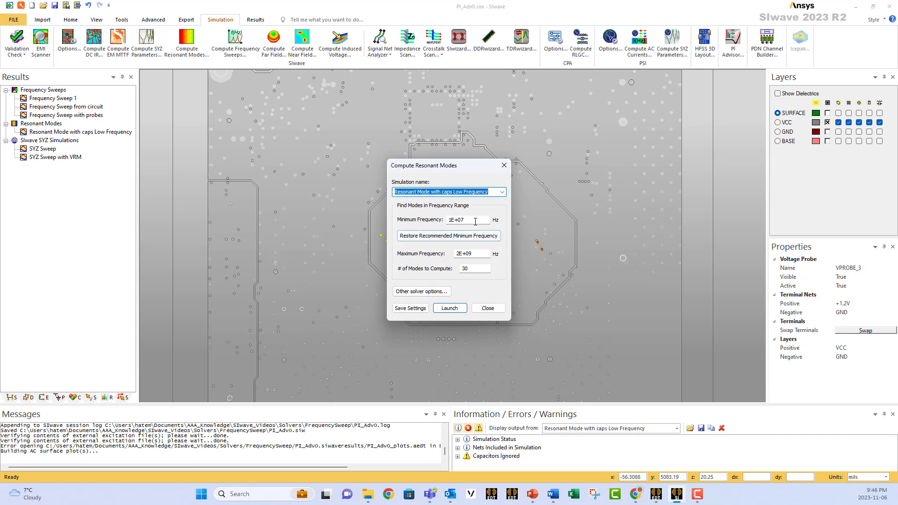
left_click_drag(473, 221, 422, 224)
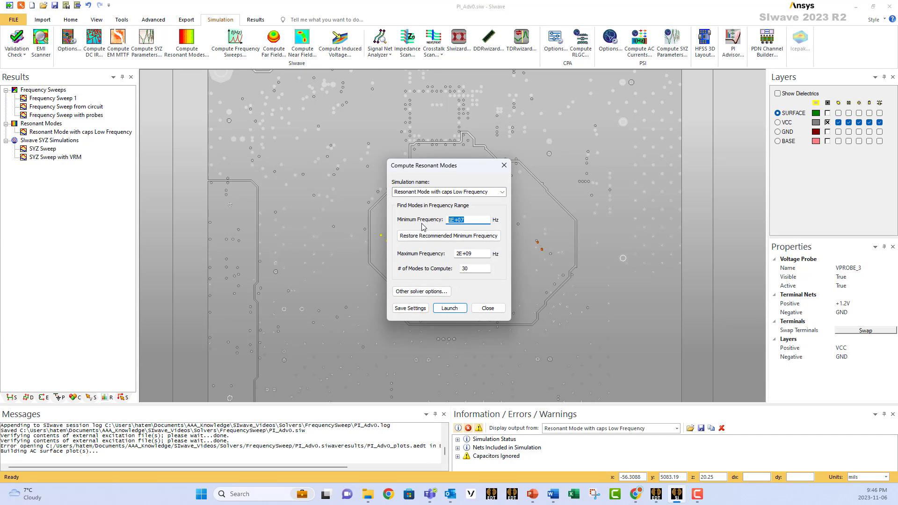
type("1GHz")
left_click(451, 308)
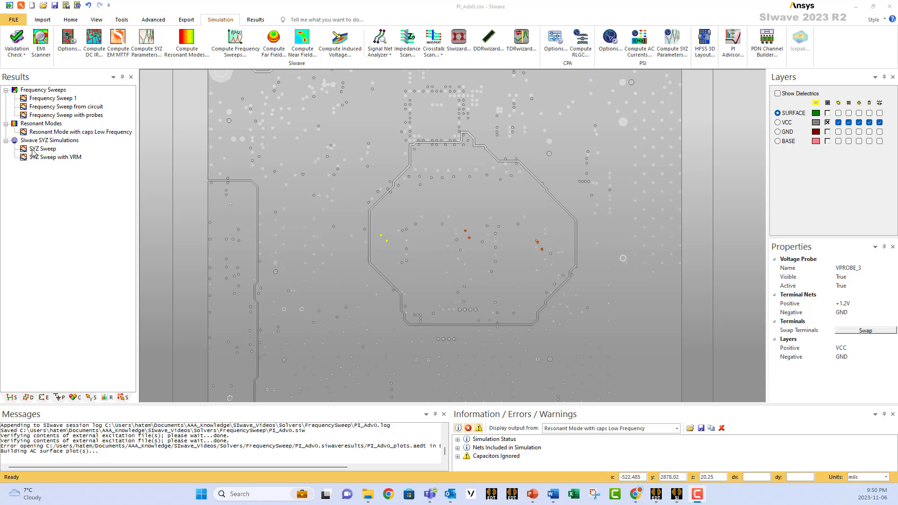
Open the Resonant Mode with caps Low Frequency results and compute the voltage difference between the VCC and GND planes.
left_click(49, 134)
right_click(49, 136)
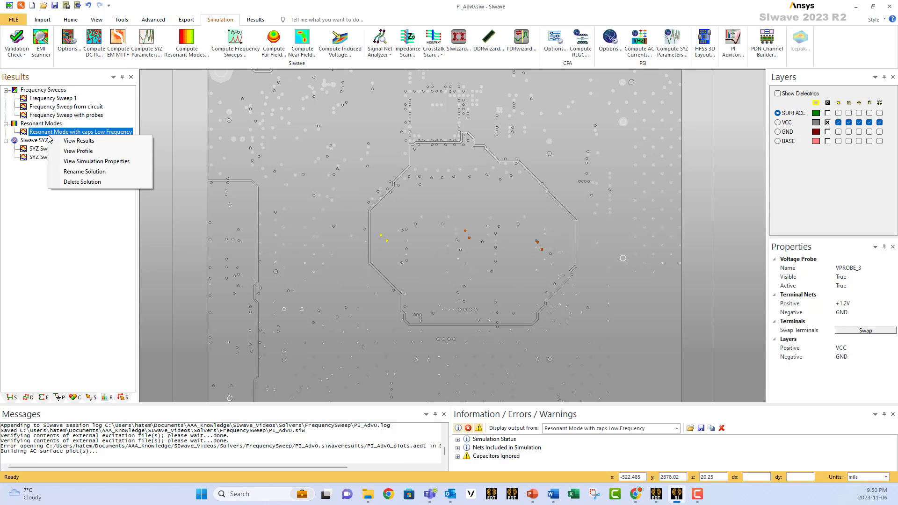
left_click(96, 143)
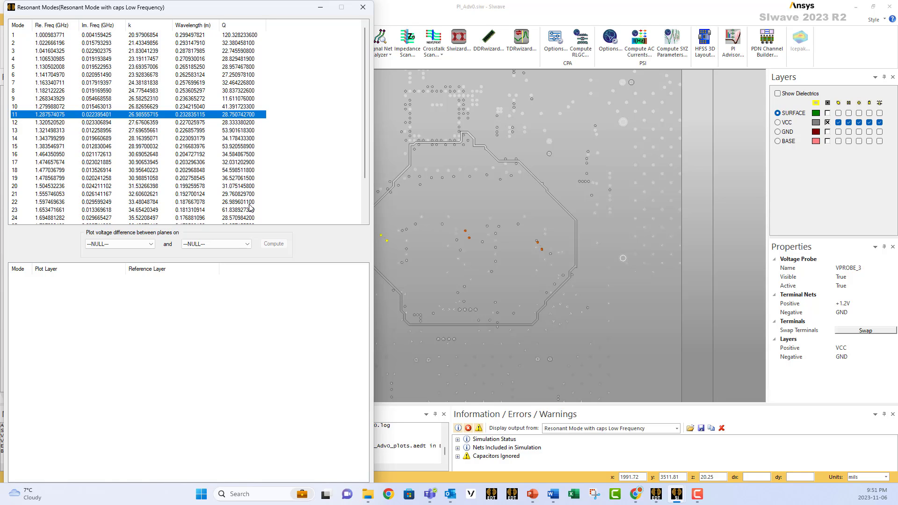
left_click(140, 247)
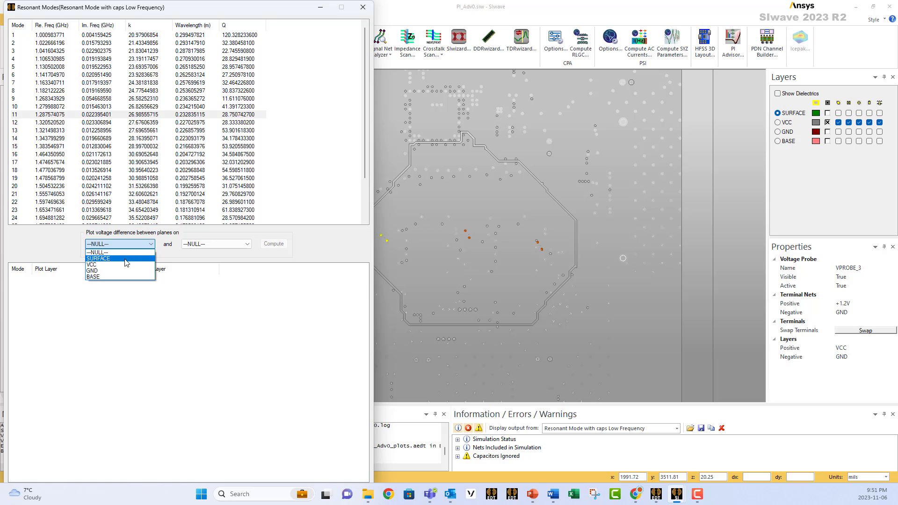
left_click(126, 265)
left_click(213, 246)
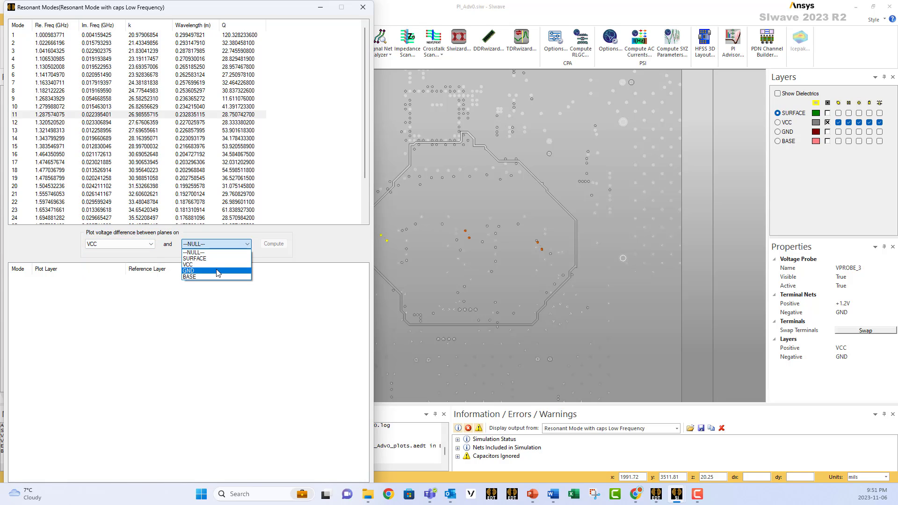
left_click(213, 271)
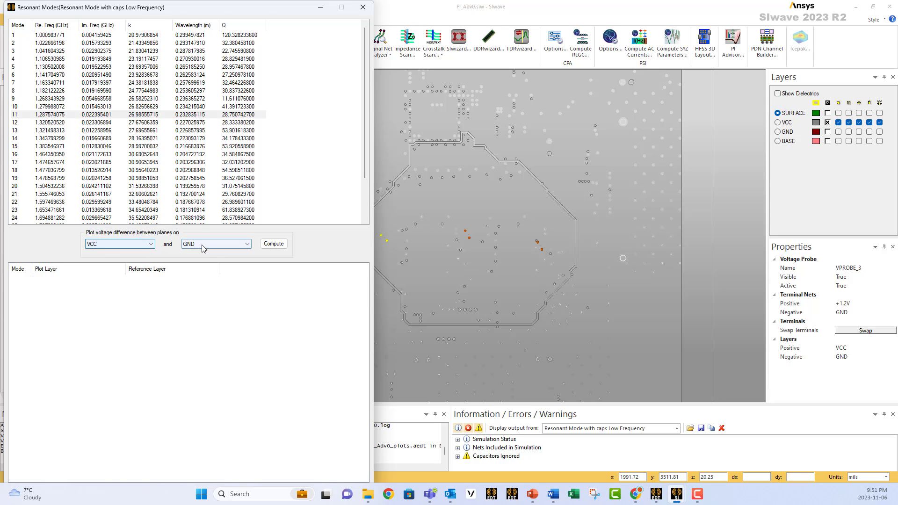
left_click(276, 244)
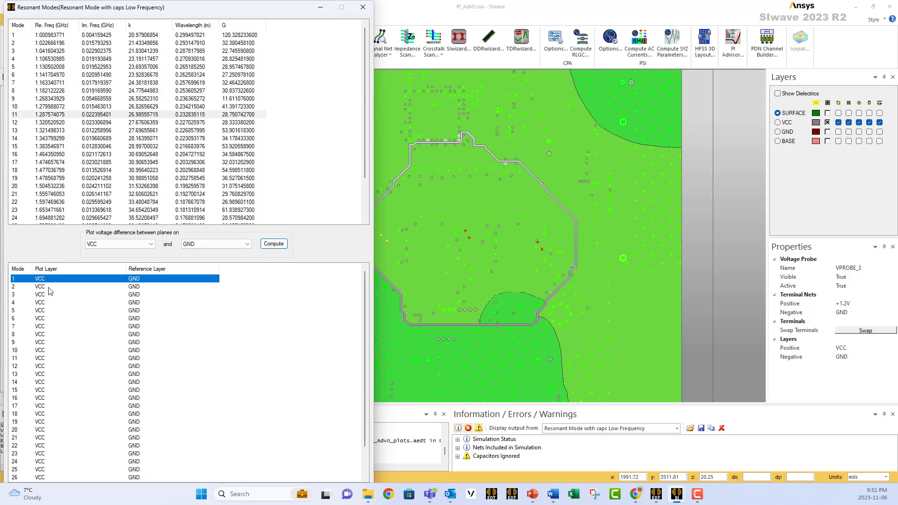
Display the VCC-to-GND voltage distribution for resonant modes 2, 3 and 4 in turn.
left_click(49, 287)
left_click(47, 295)
left_click(45, 303)
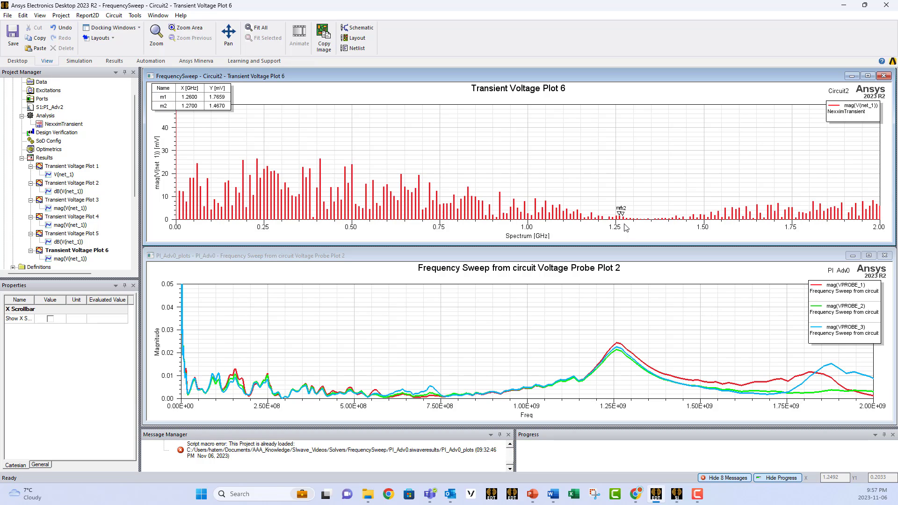
Switch to Electronics Desktop and add a marker at the VPROBE_1 peak near 1.26 GHz in Voltage Probe Plot 2.
right_click(620, 348)
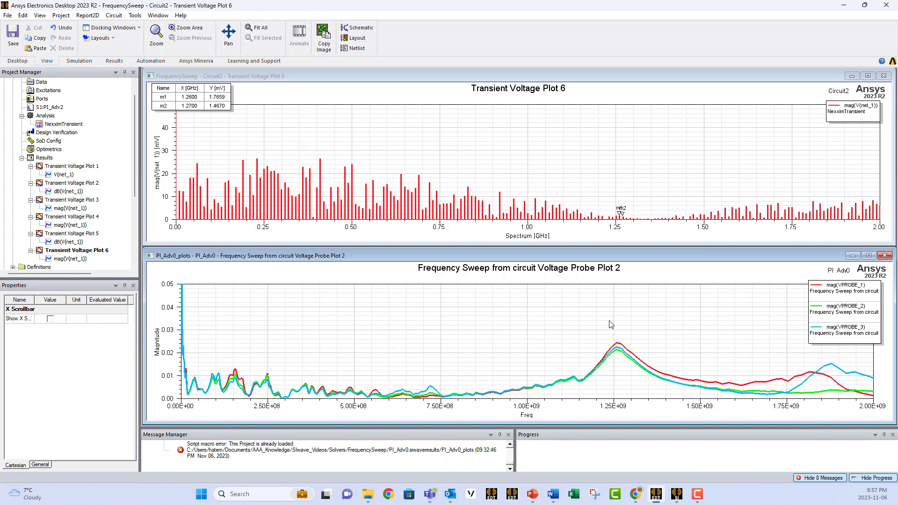
mouse_move(651, 160)
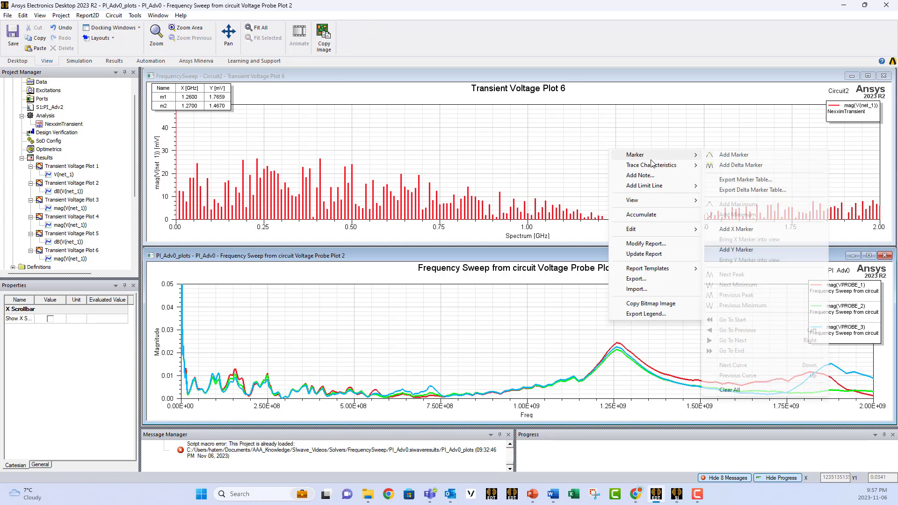
left_click(733, 154)
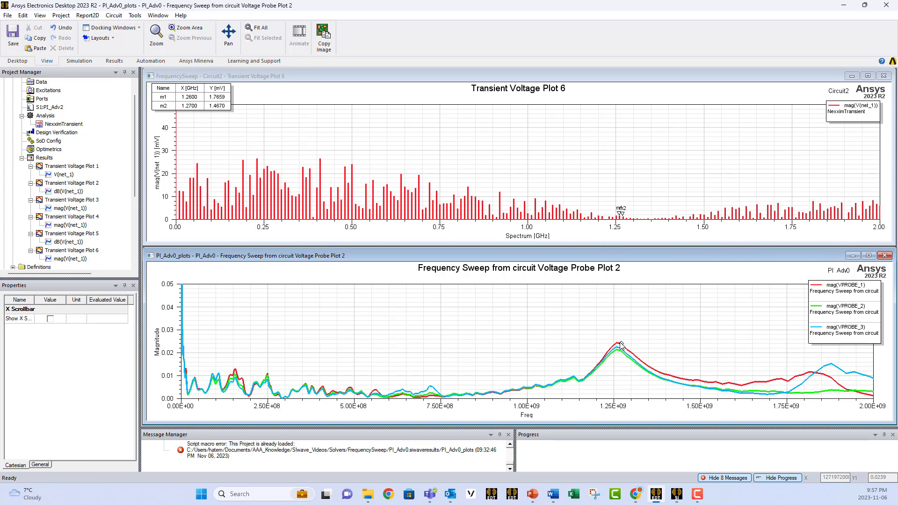
left_click(618, 342)
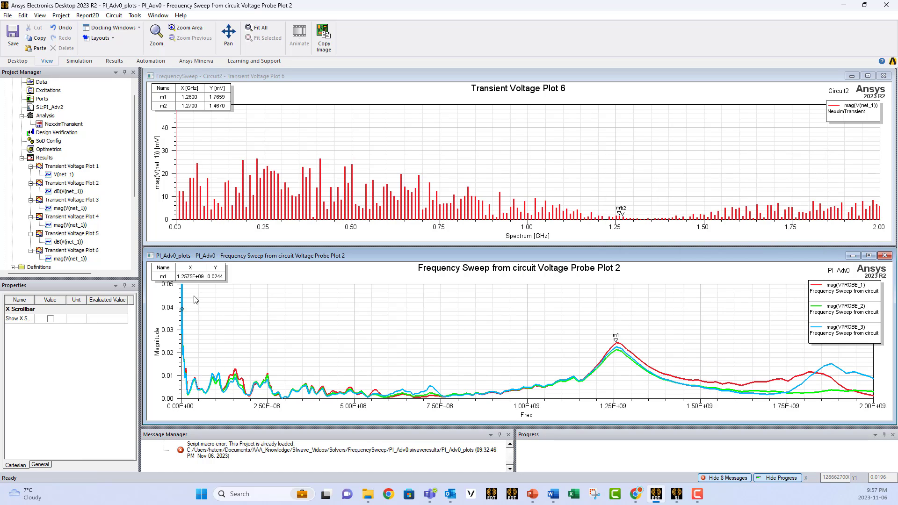